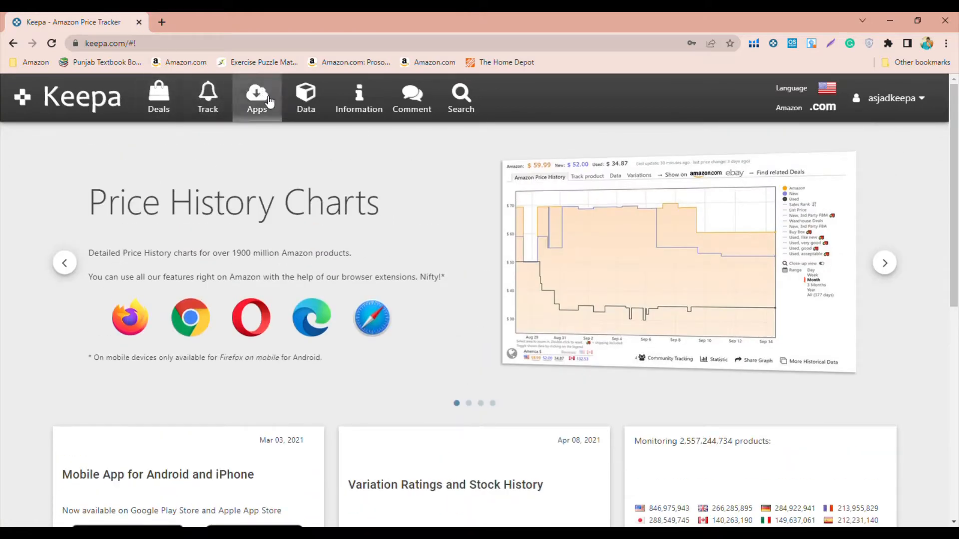
- Open the Product Finder among the data tools and go to its Sales Rank & Price Types filters
left_click(314, 110)
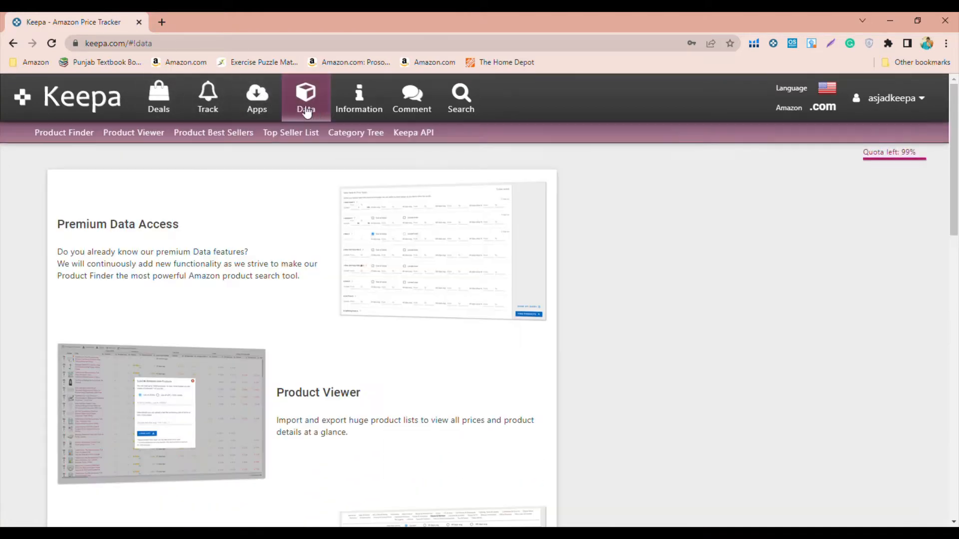
left_click(72, 132)
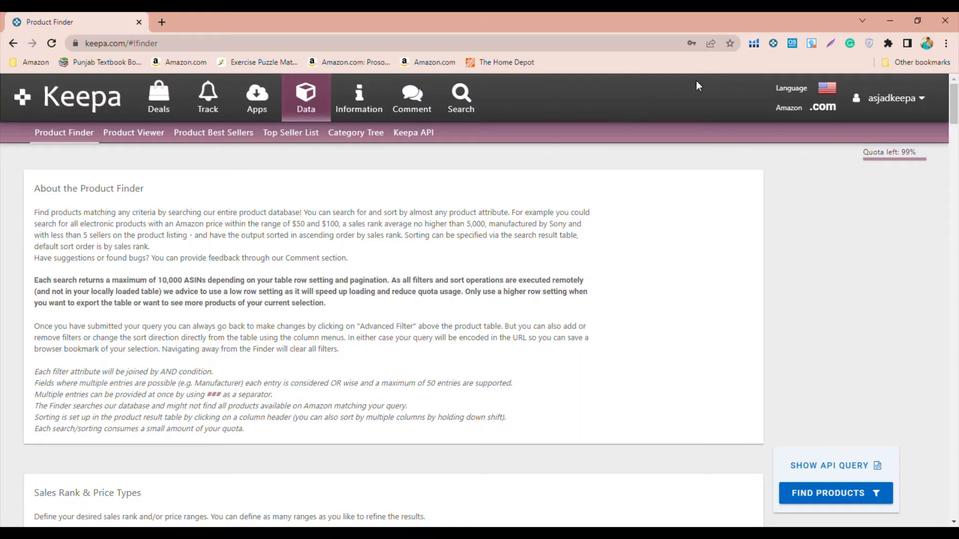
left_click(823, 107)
scroll(641, 245, "down", 5)
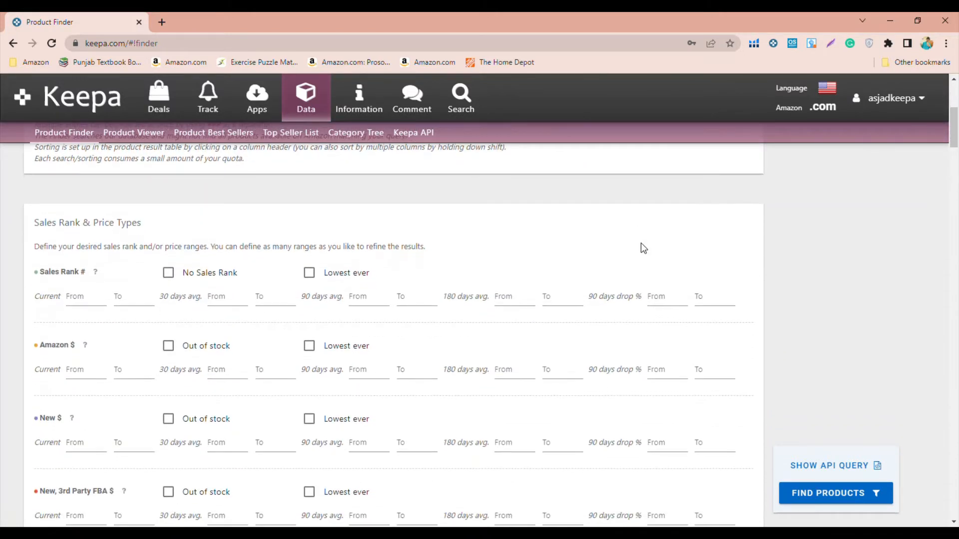
scroll(644, 248, "down", 1)
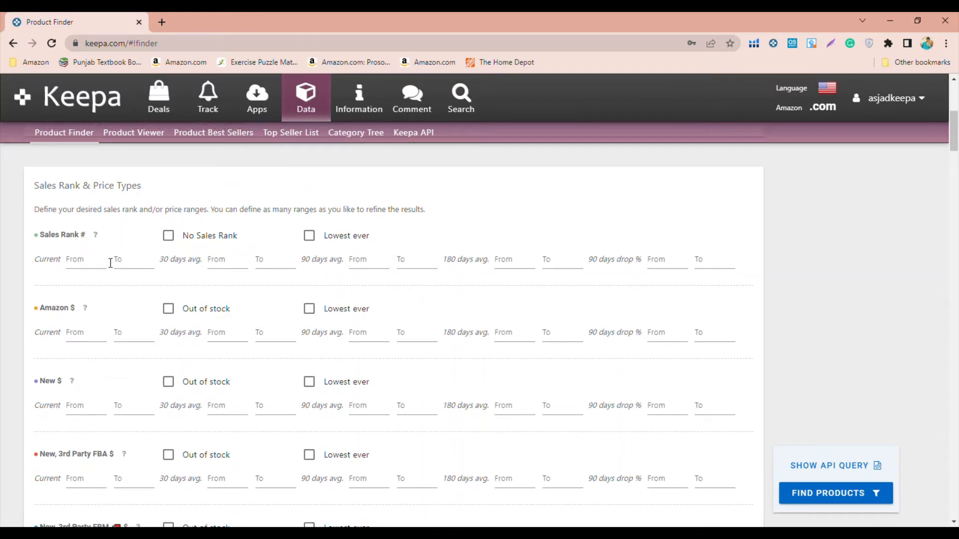
left_click(236, 268)
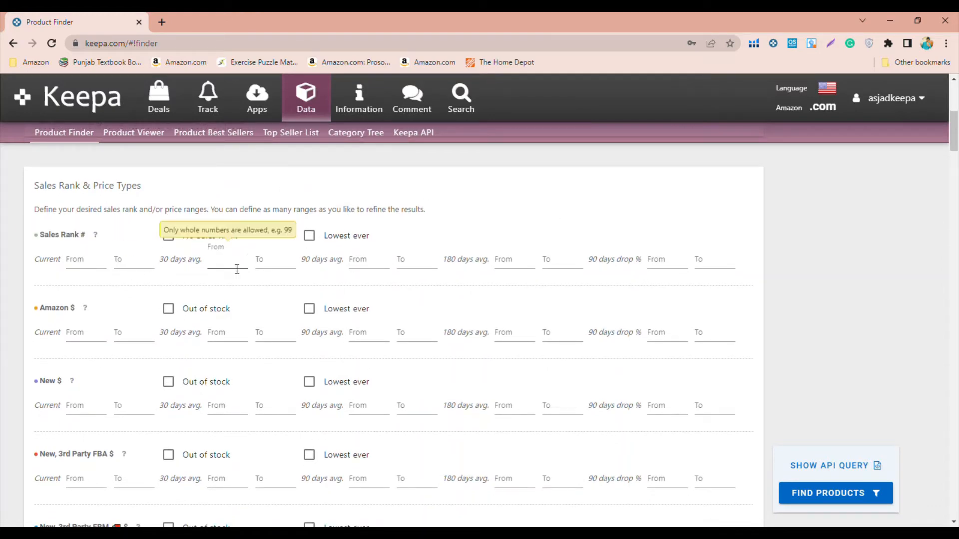
left_click(352, 265)
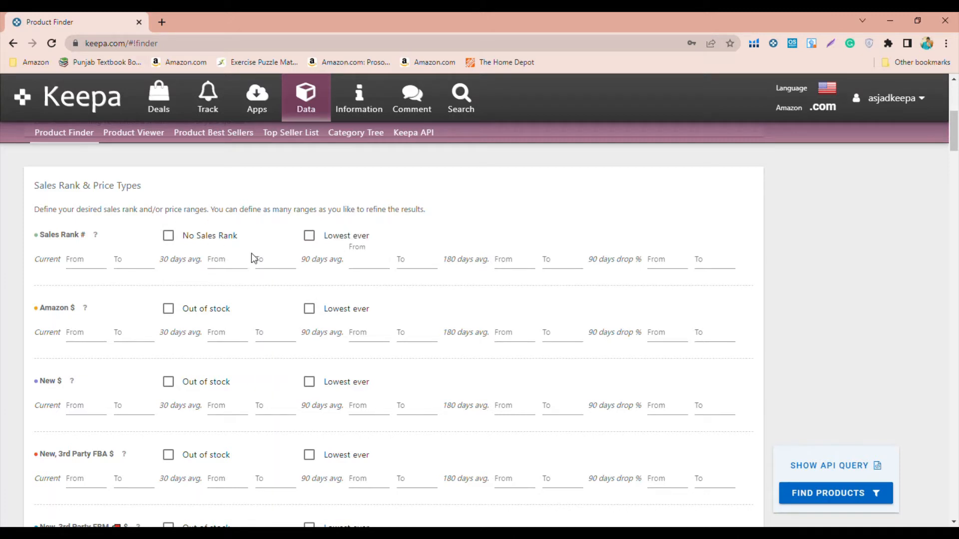
left_click(250, 262)
left_click(240, 268)
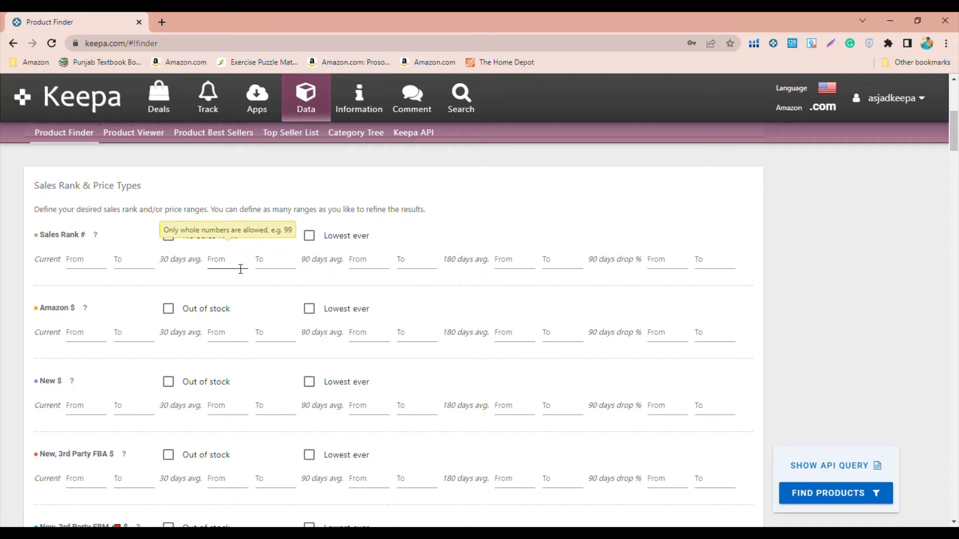
left_click(241, 269)
- Switch the Amazon locale to .uk for the product search
left_click(823, 115)
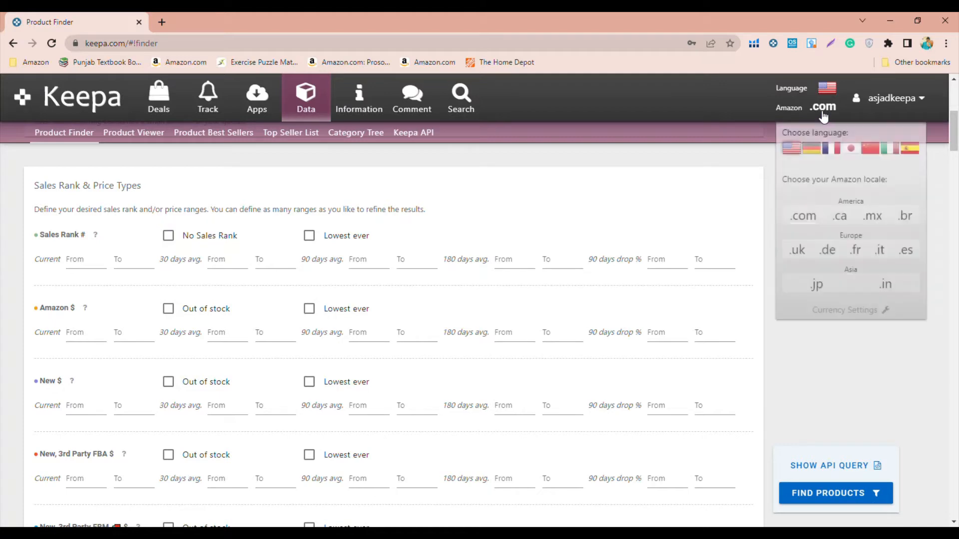
left_click(805, 254)
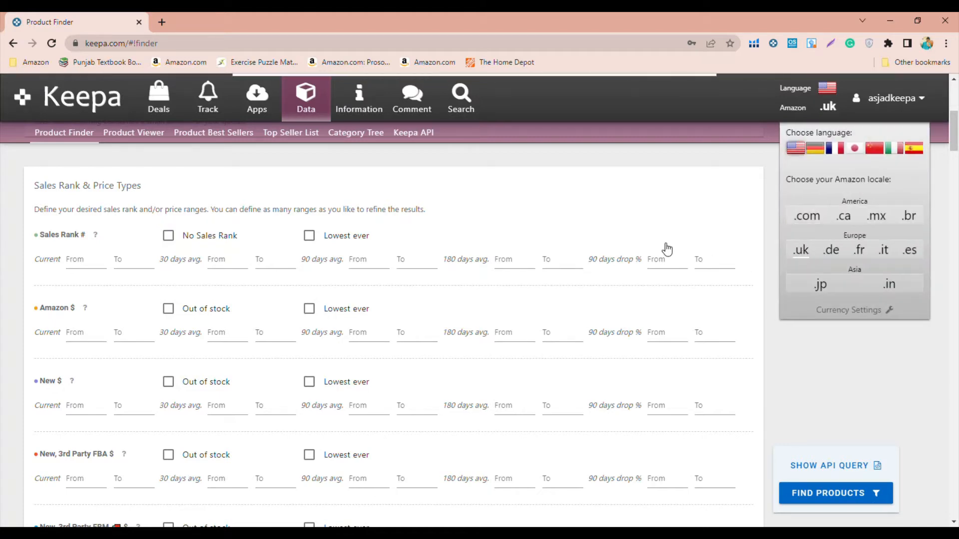
- Set the 30-day average sales rank range from 1 to 10000
scroll(314, 258, "down", 6)
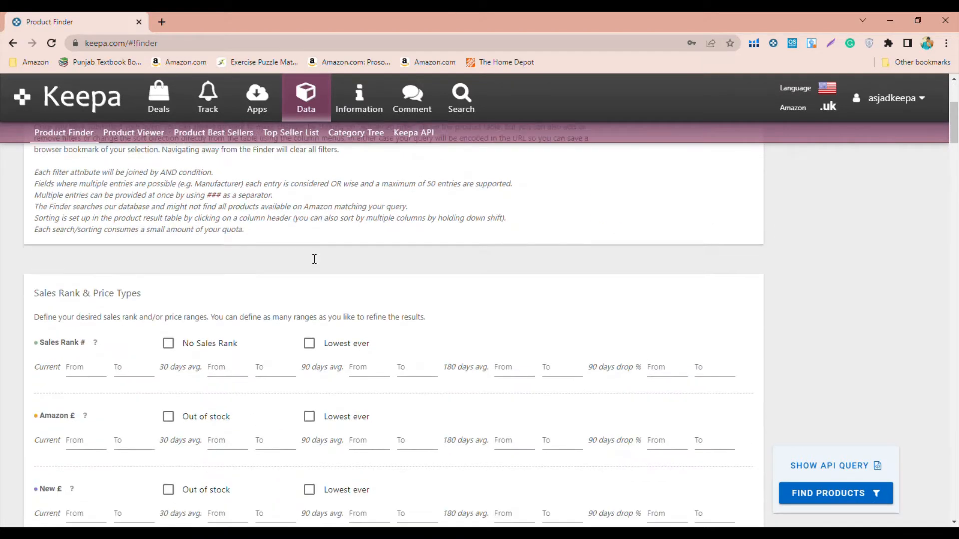
left_click(226, 243)
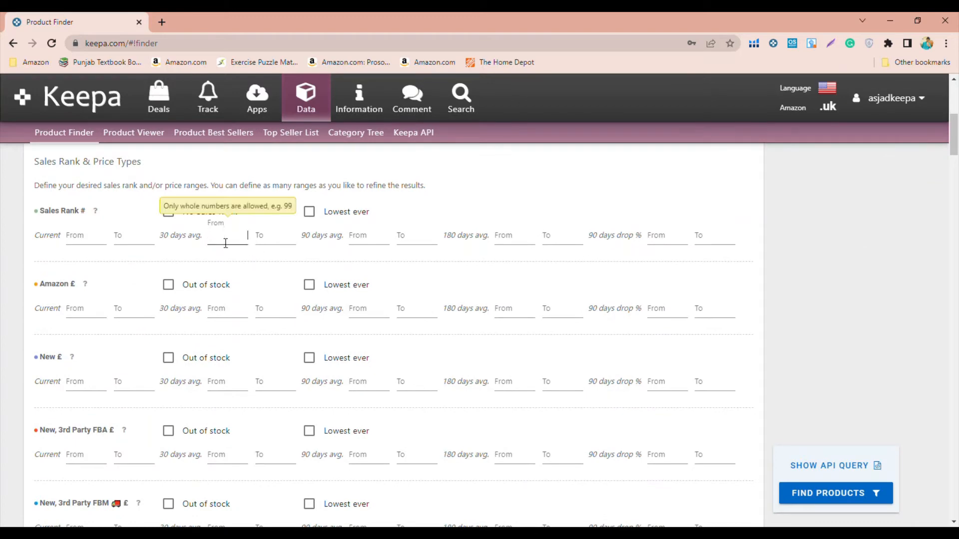
type("1")
left_click(278, 239)
type("1")
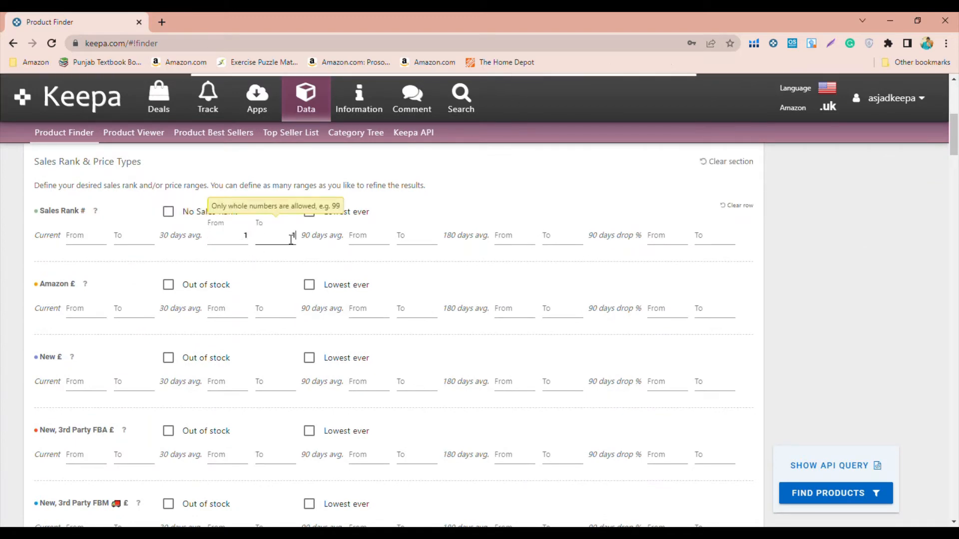
type("000")
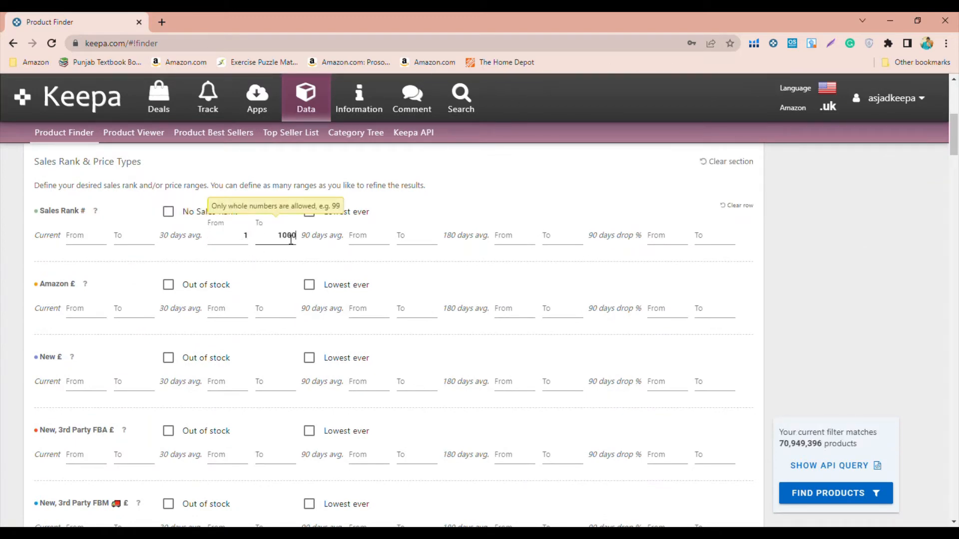
type("0")
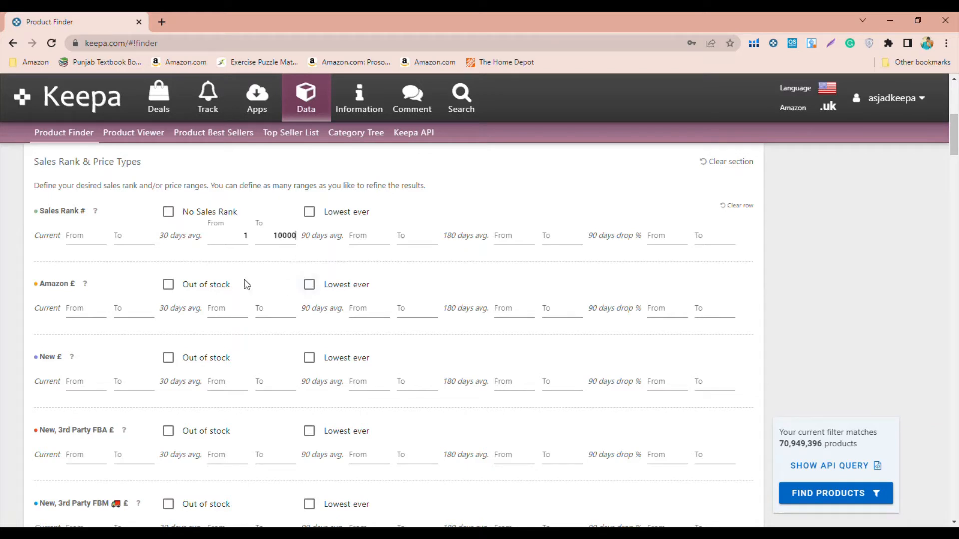
- Limit the search to products whose Amazon offer is out of stock
left_click(169, 286)
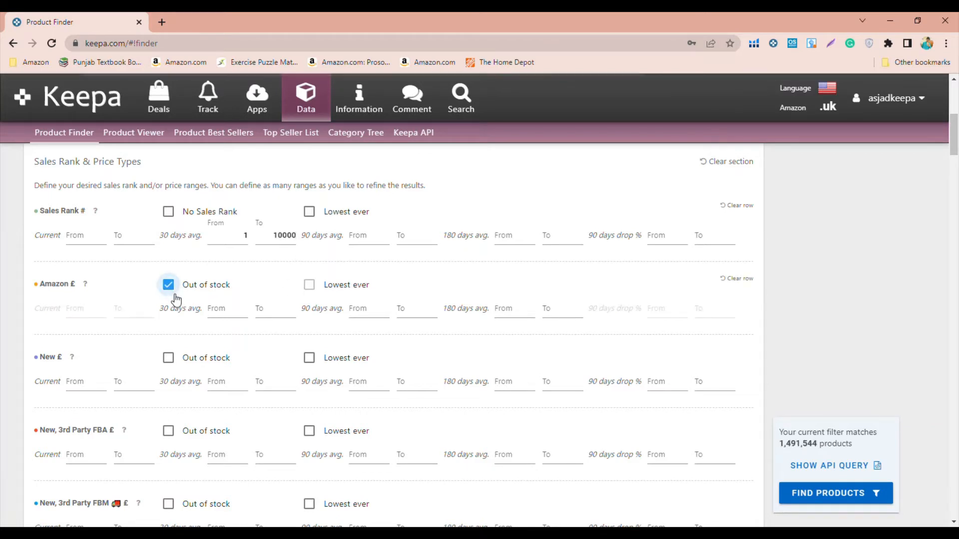
scroll(185, 329, "down", 2)
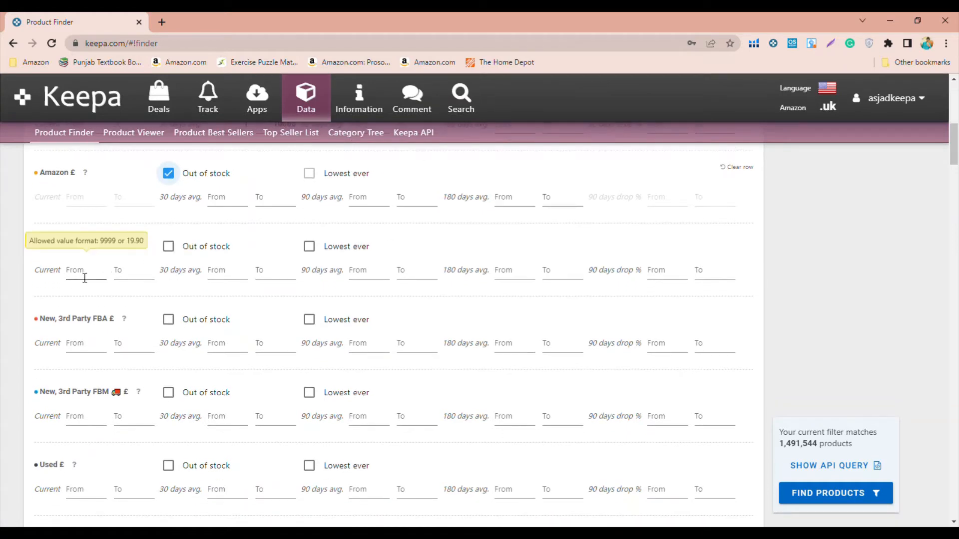
left_click(104, 281)
left_click(32, 287)
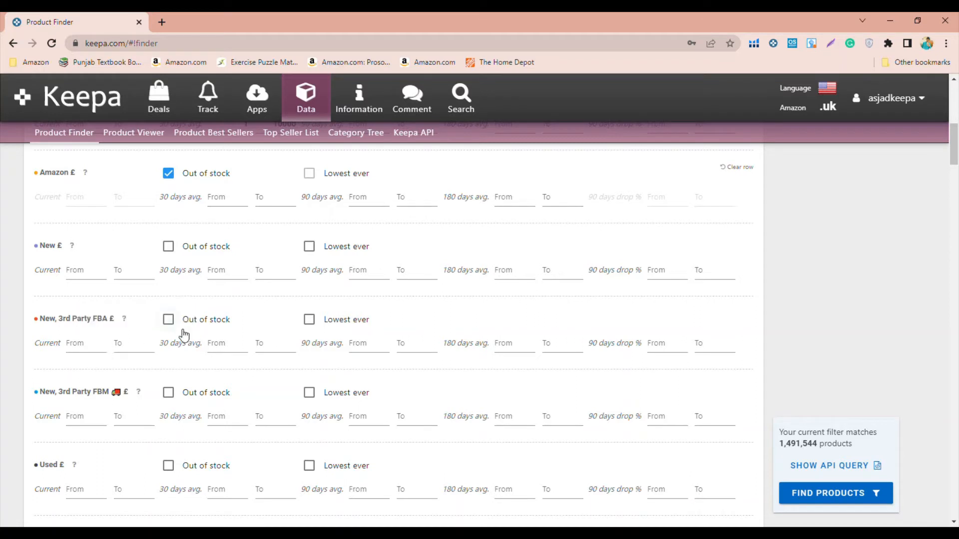
- Set the current Buy Box price range from £5 to £25
scroll(183, 335, "down", 1)
scroll(184, 336, "down", 2)
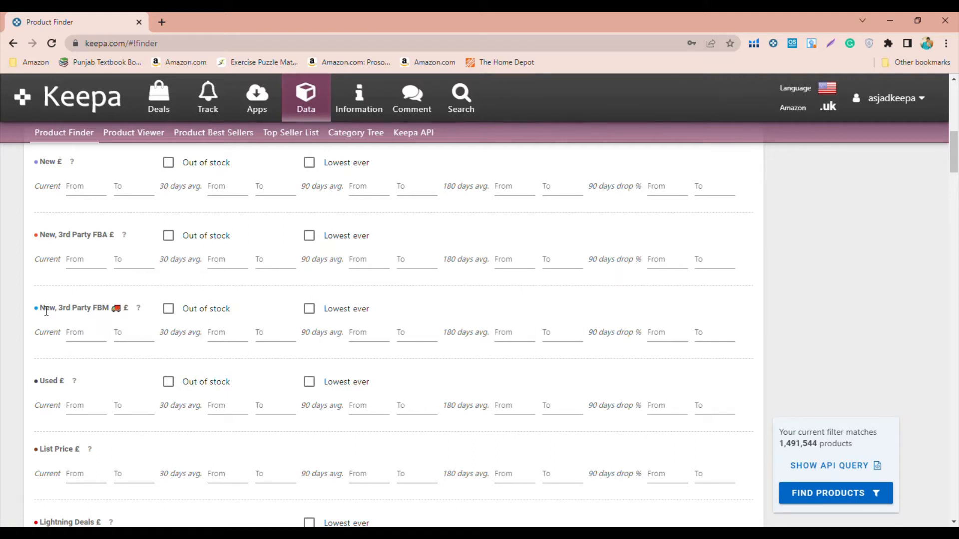
scroll(29, 310, "down", 3)
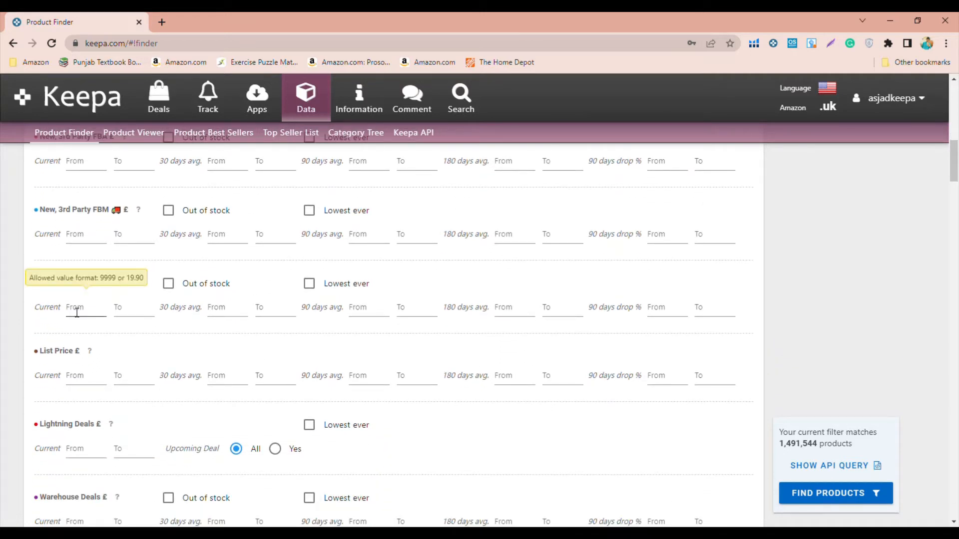
scroll(103, 343, "down", 5)
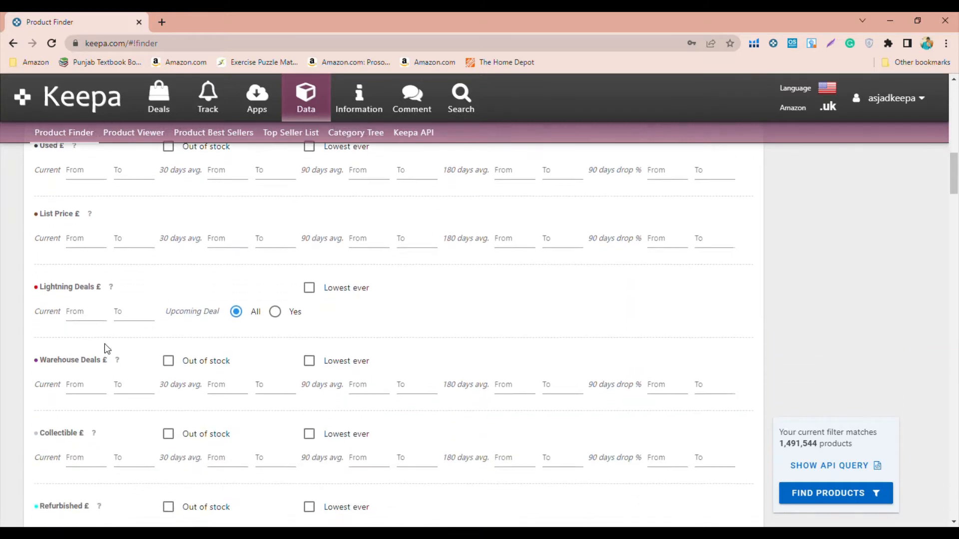
scroll(103, 344, "down", 1)
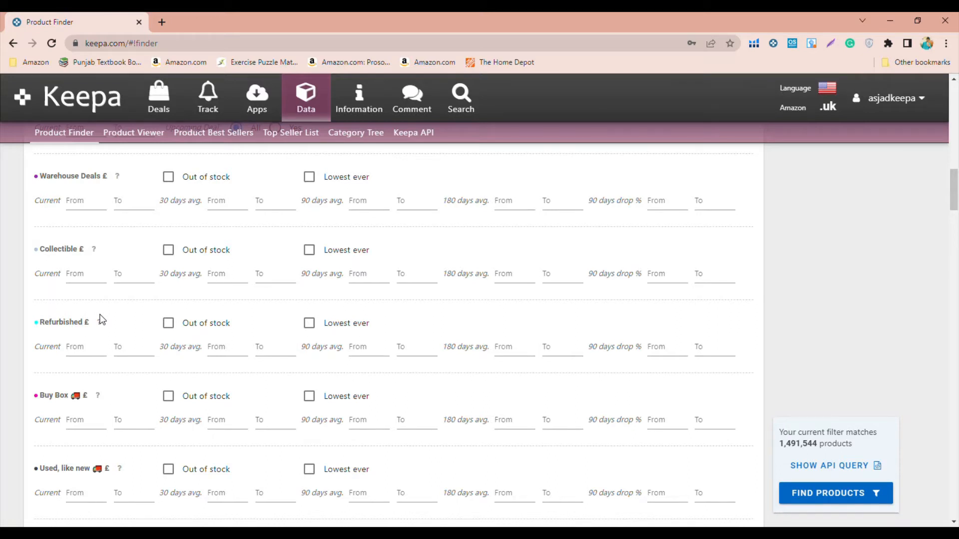
scroll(99, 317, "down", 2)
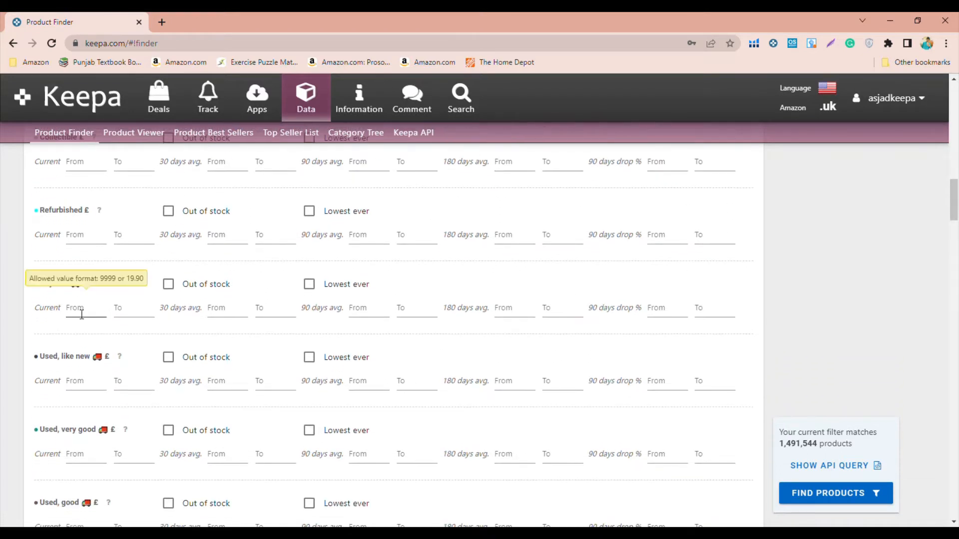
left_click(82, 314)
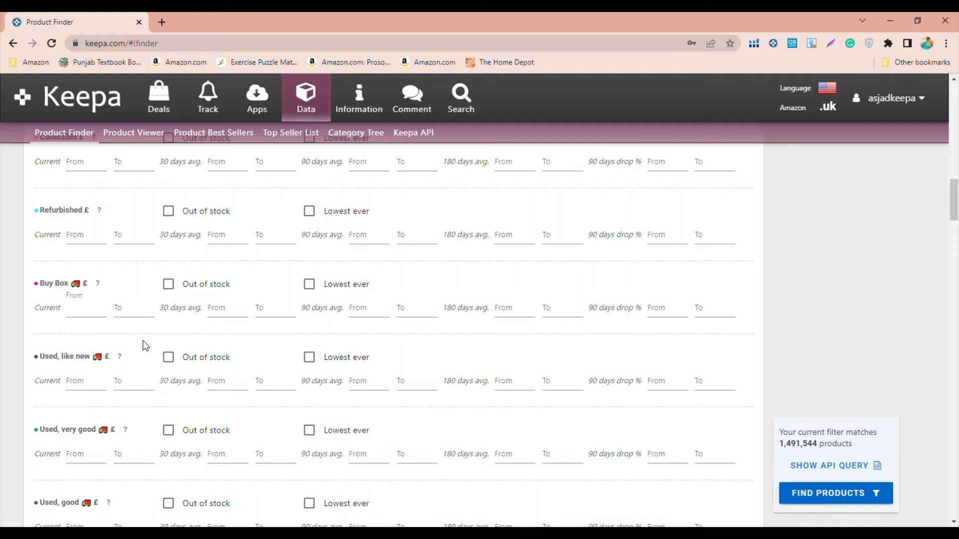
type("5")
left_click(143, 315)
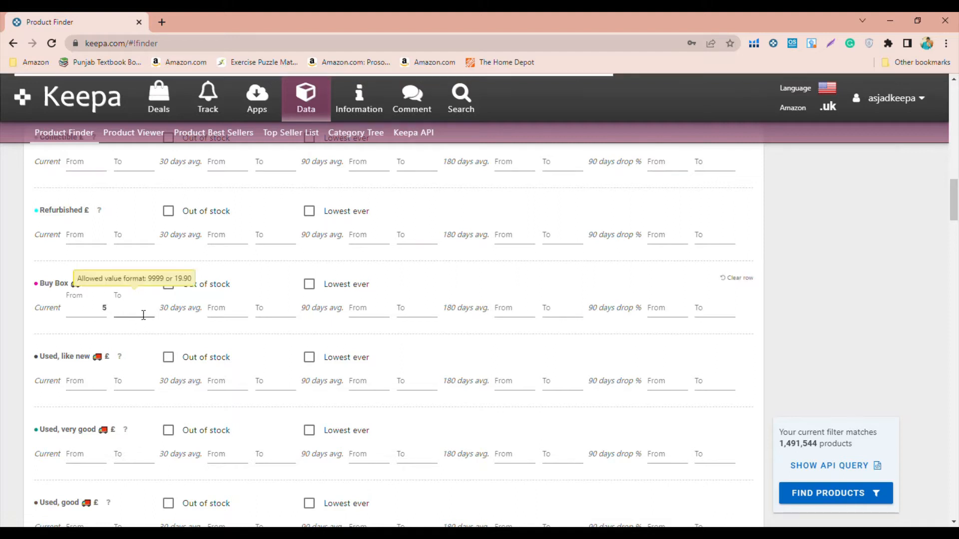
type("25")
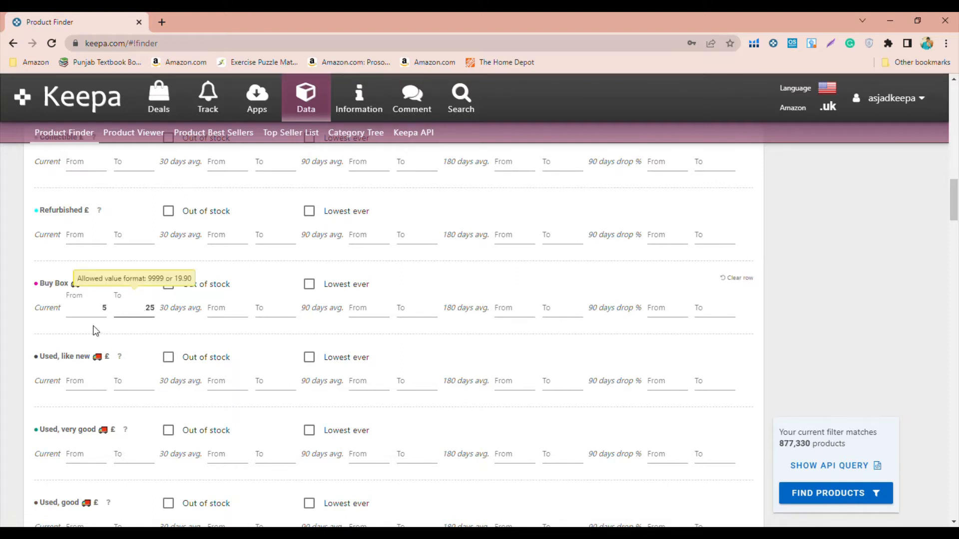
left_click(102, 320)
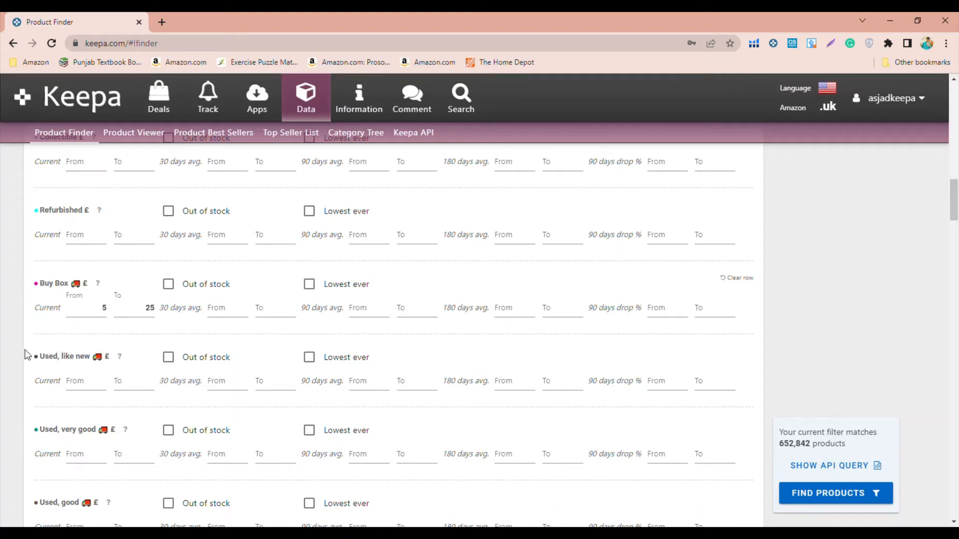
- Restrict the product search to the Home & Kitchen root category
scroll(26, 352, "down", 1)
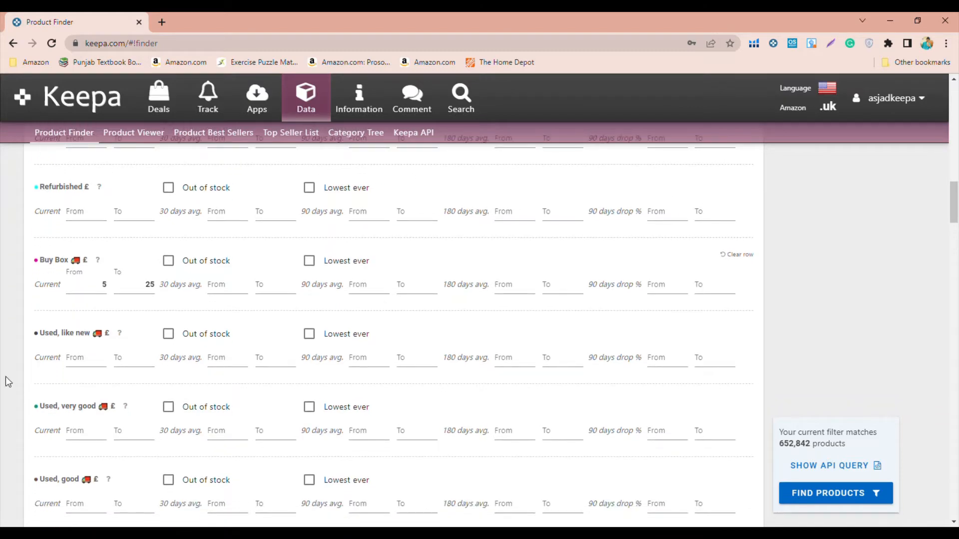
scroll(5, 377, "down", 7)
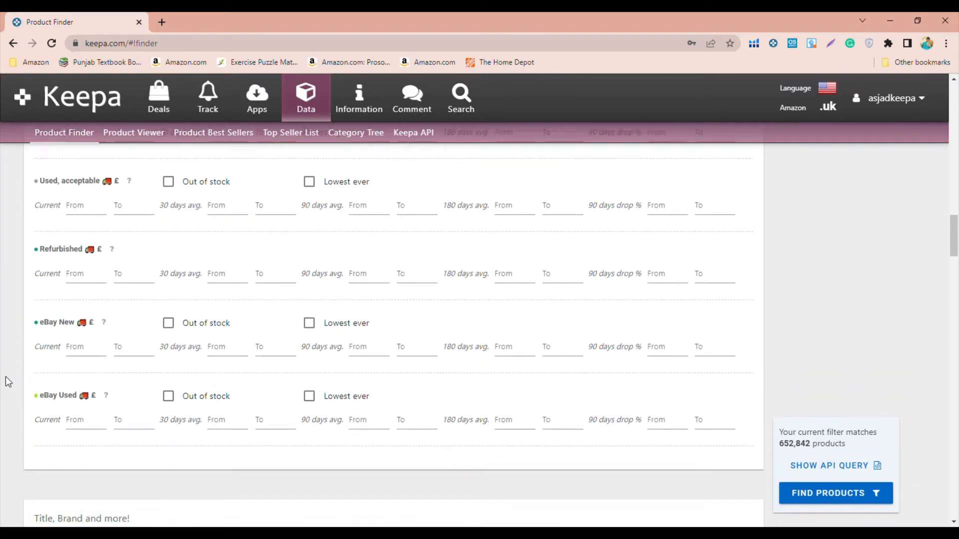
scroll(5, 376, "down", 6)
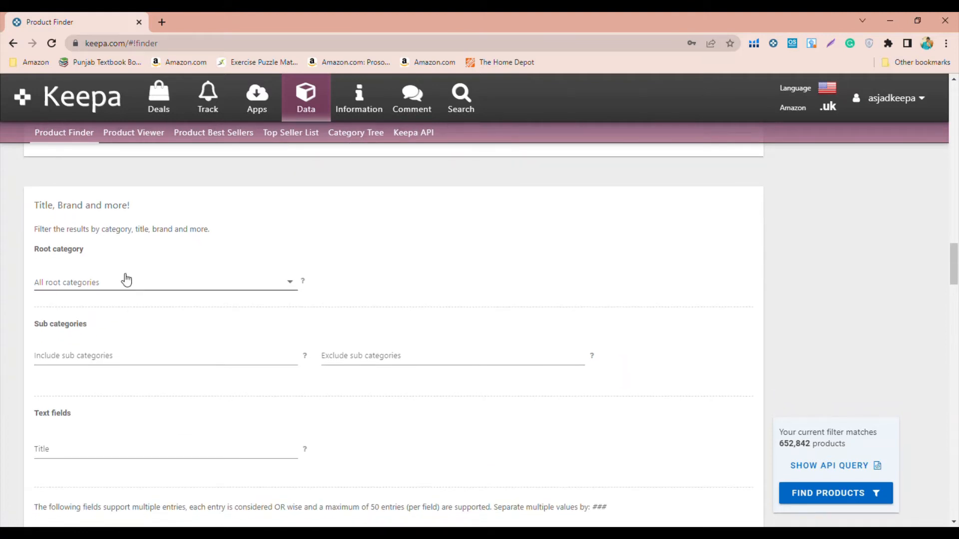
scroll(357, 289, "down", 1)
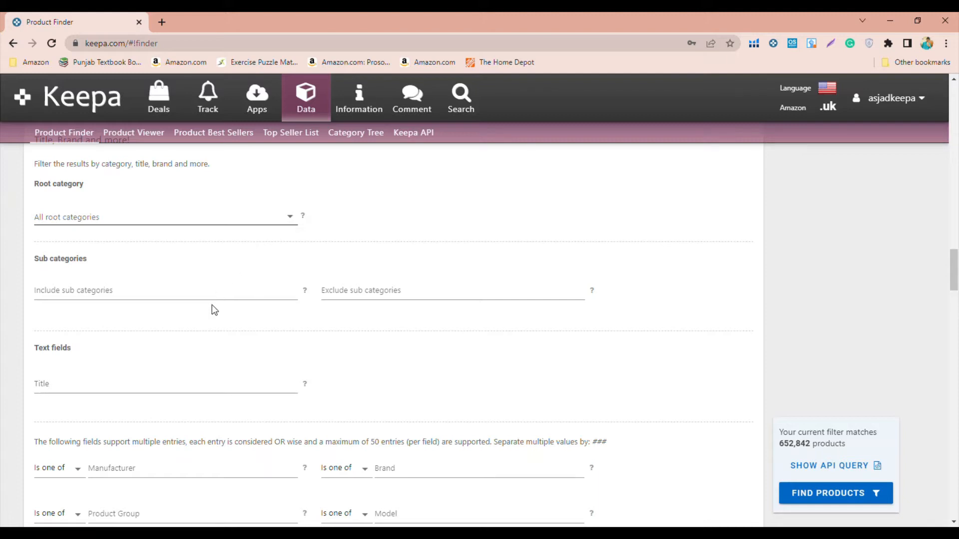
left_click(180, 301)
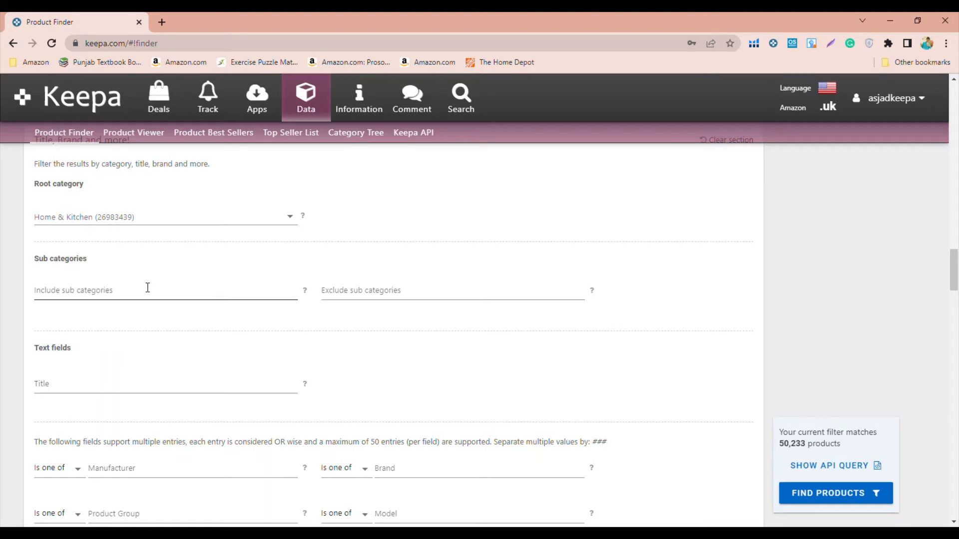
left_click(361, 297)
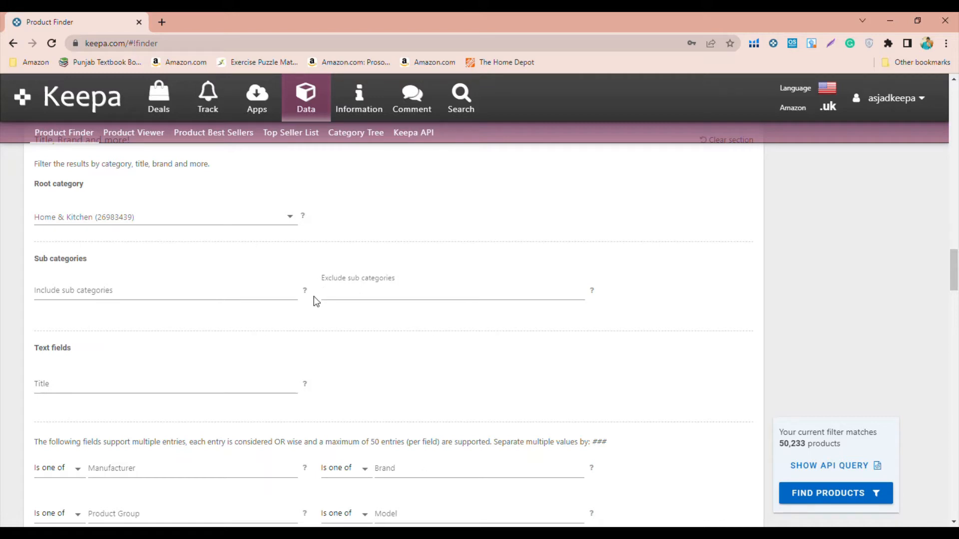
scroll(314, 297, "down", 2)
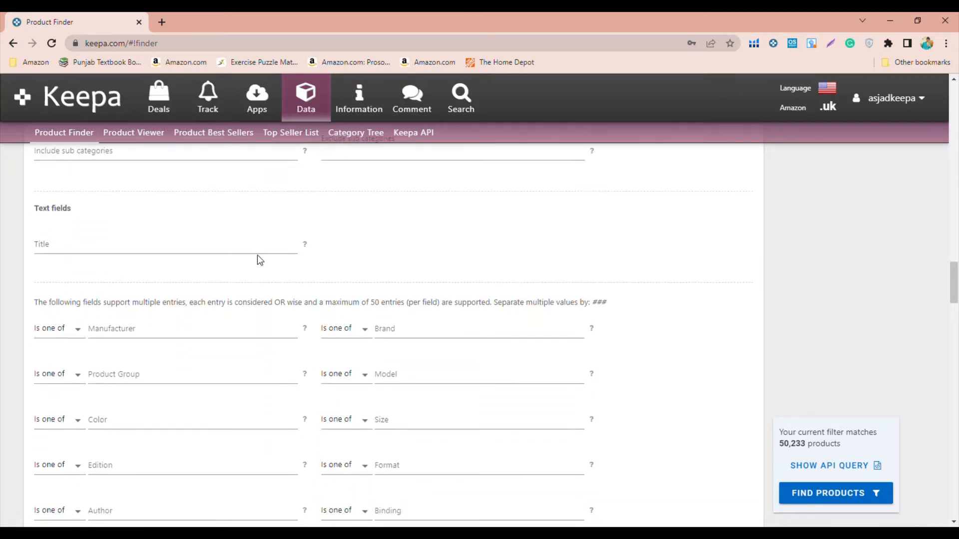
left_click(257, 250)
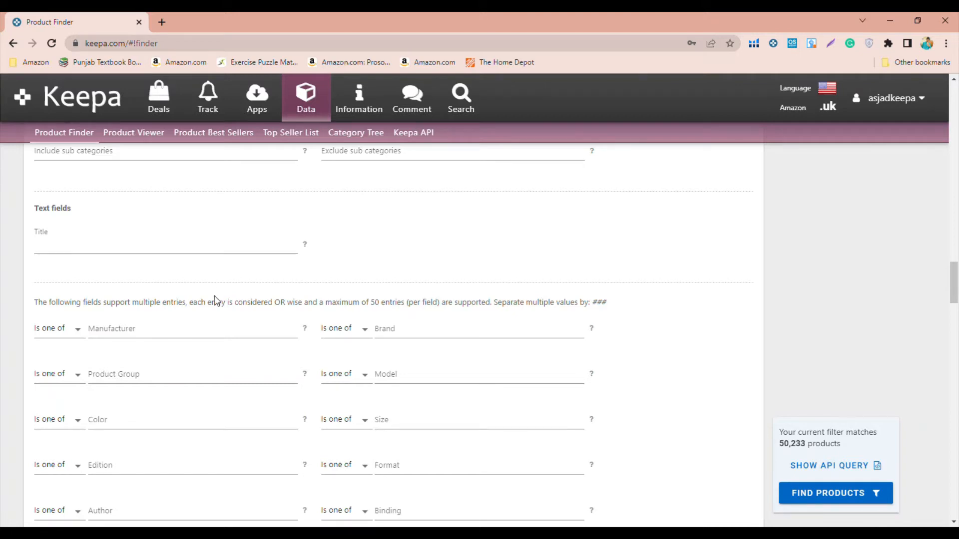
scroll(214, 295, "down", 3)
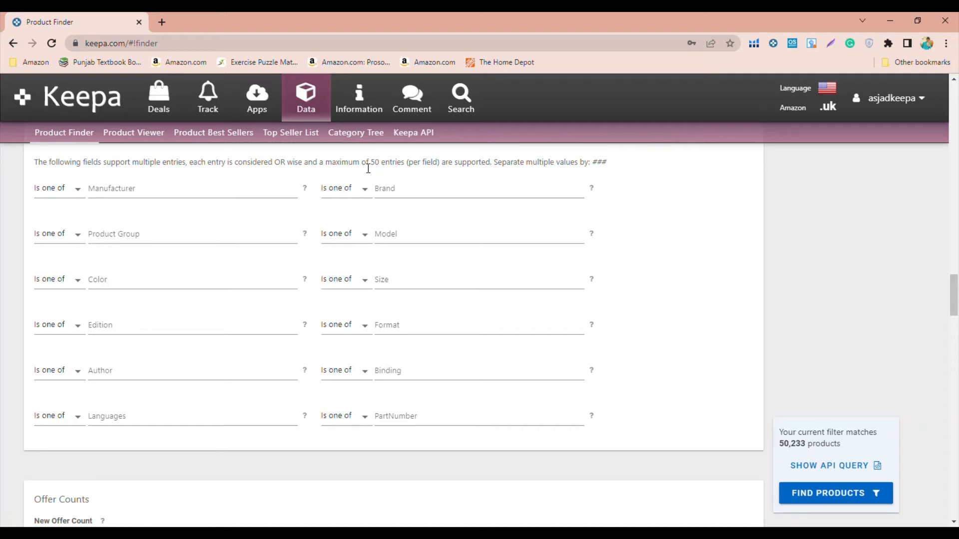
left_click(392, 195)
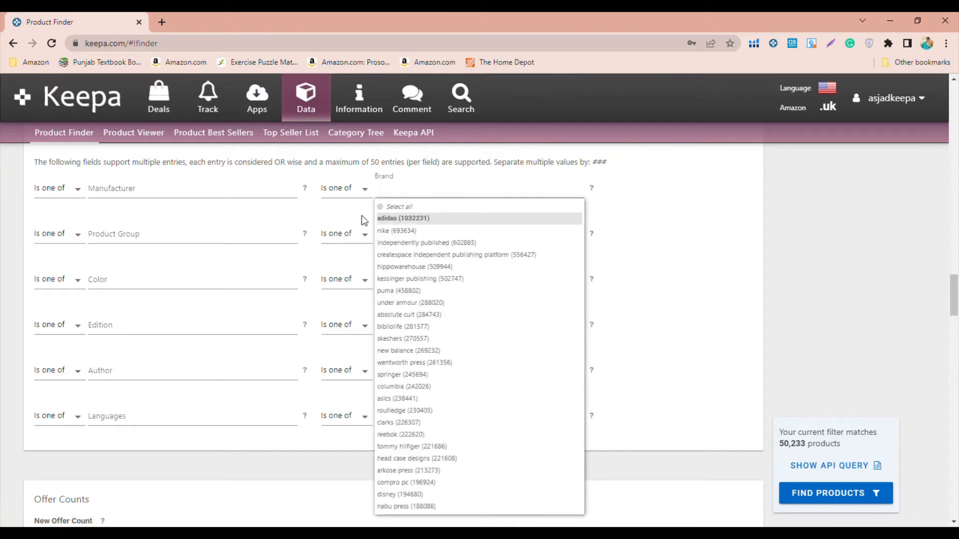
left_click(402, 235)
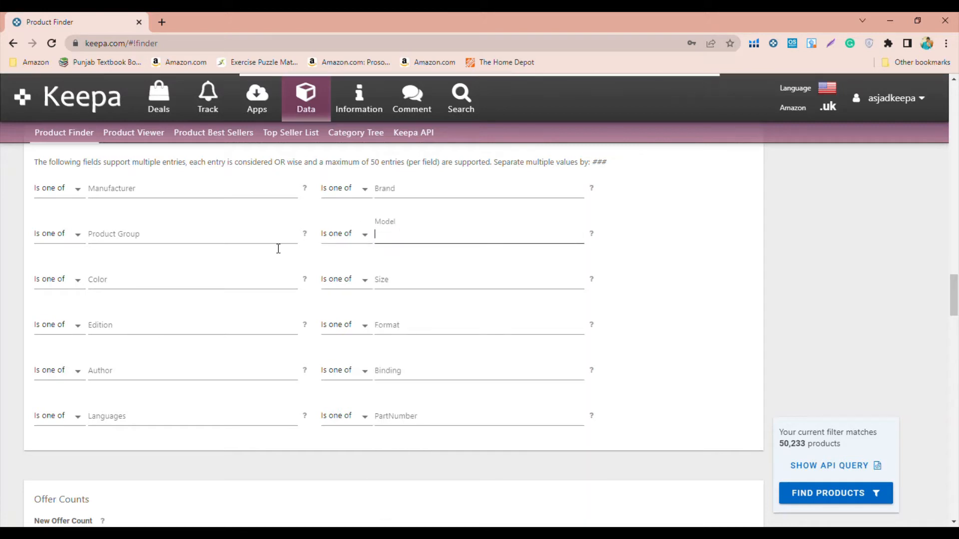
left_click(224, 286)
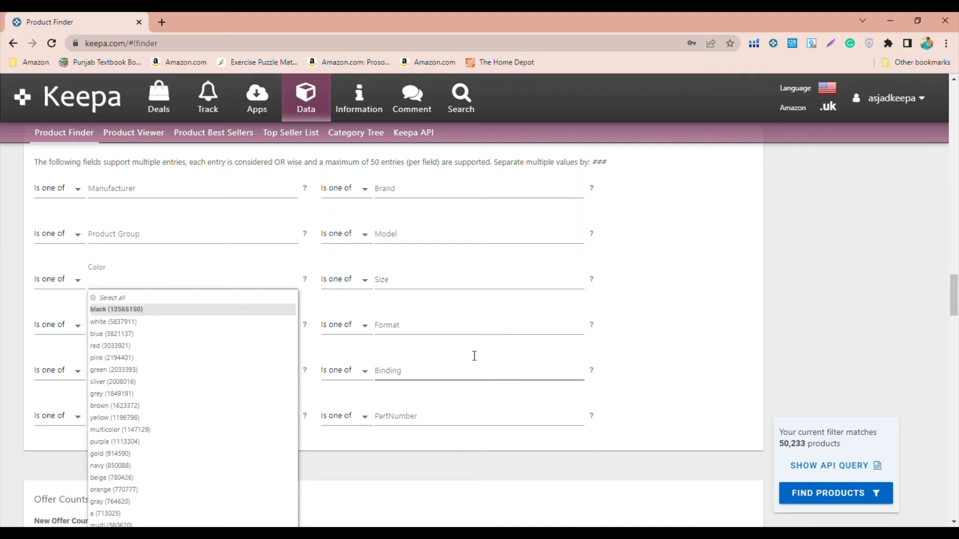
left_click(663, 320)
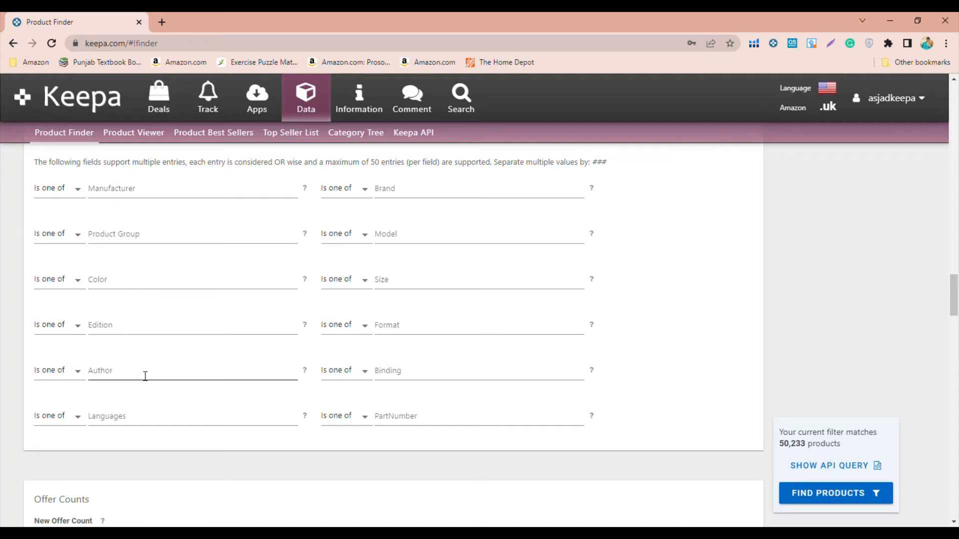
- Set the current New Offer Count range from 3 to 13
scroll(6, 389, "down", 5)
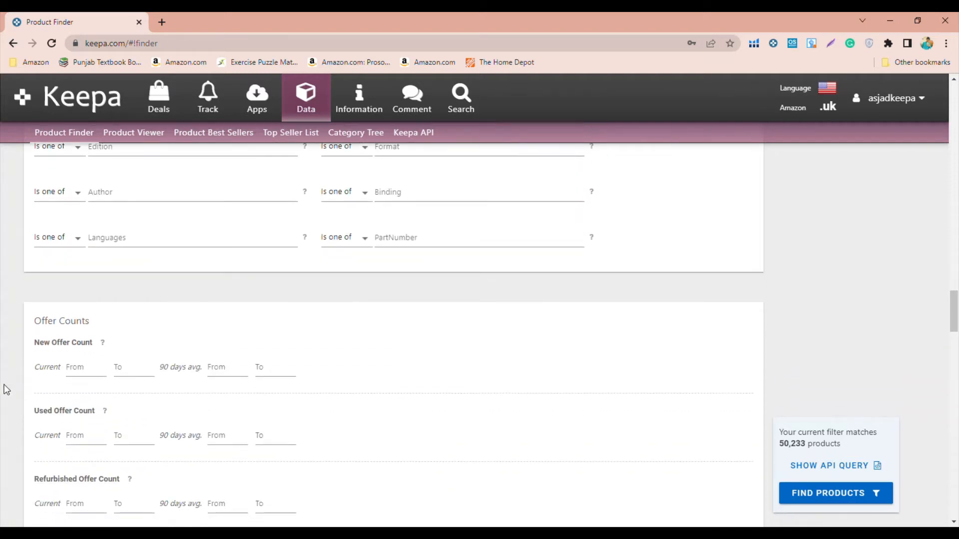
scroll(6, 390, "down", 1)
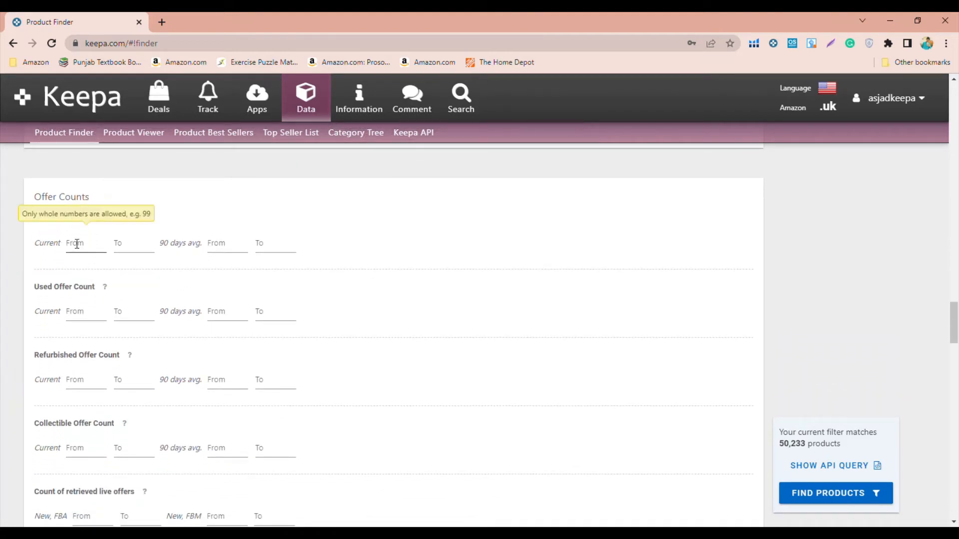
mouse_move(103, 218)
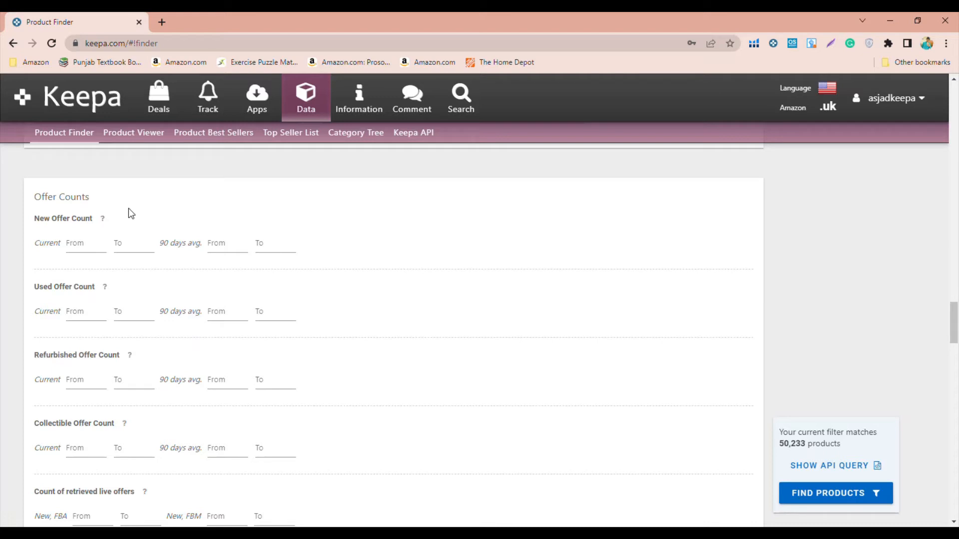
left_click(79, 245)
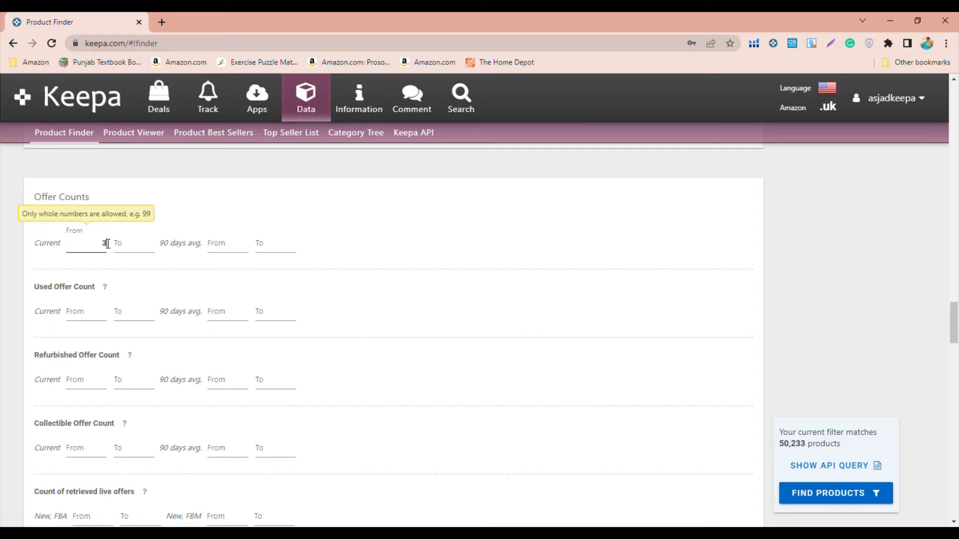
left_click(144, 244)
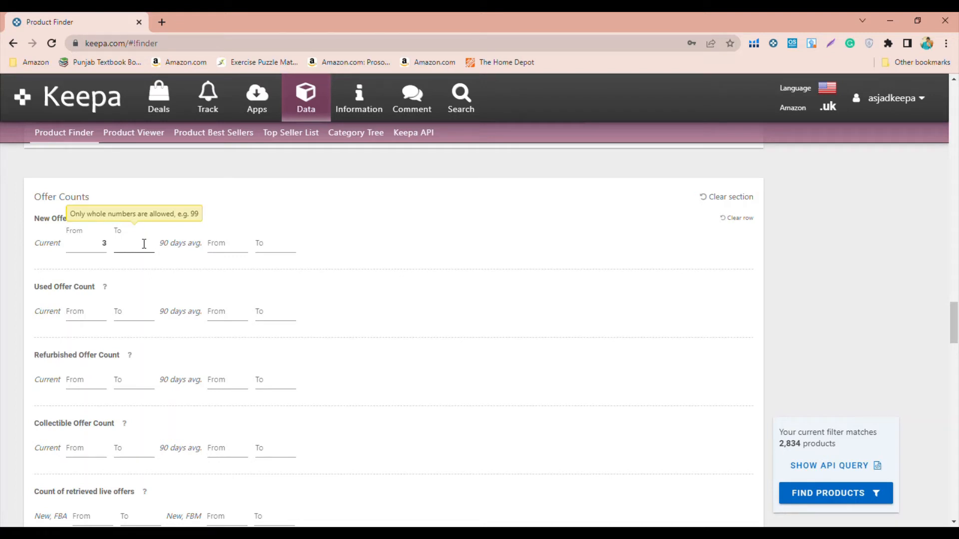
type("13")
left_click(1, 250)
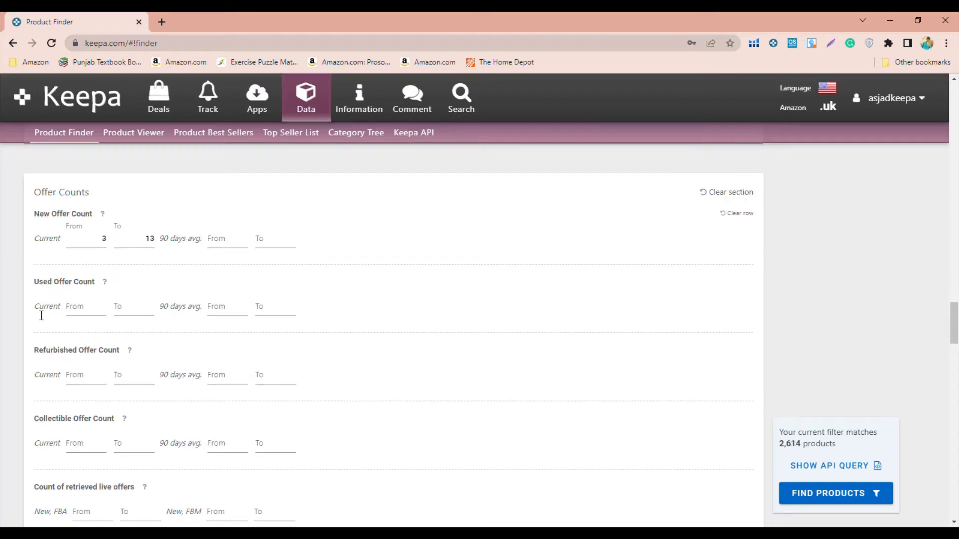
scroll(2, 314, "down", 1)
scroll(1, 314, "down", 4)
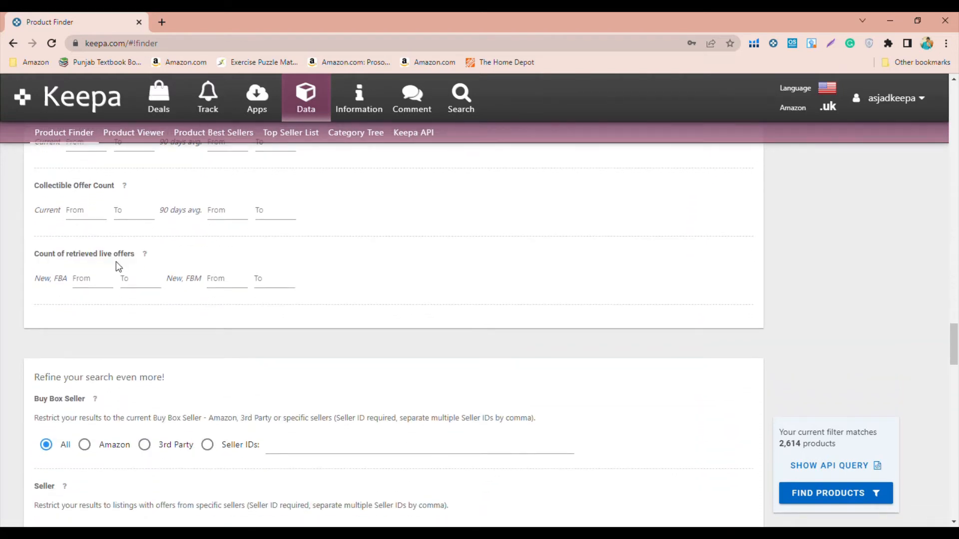
left_click(78, 280)
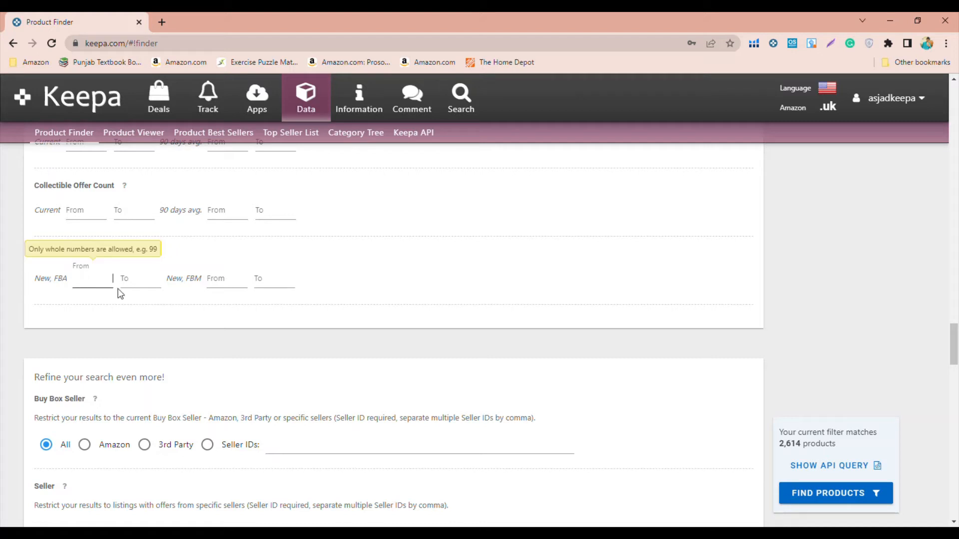
left_click(219, 284)
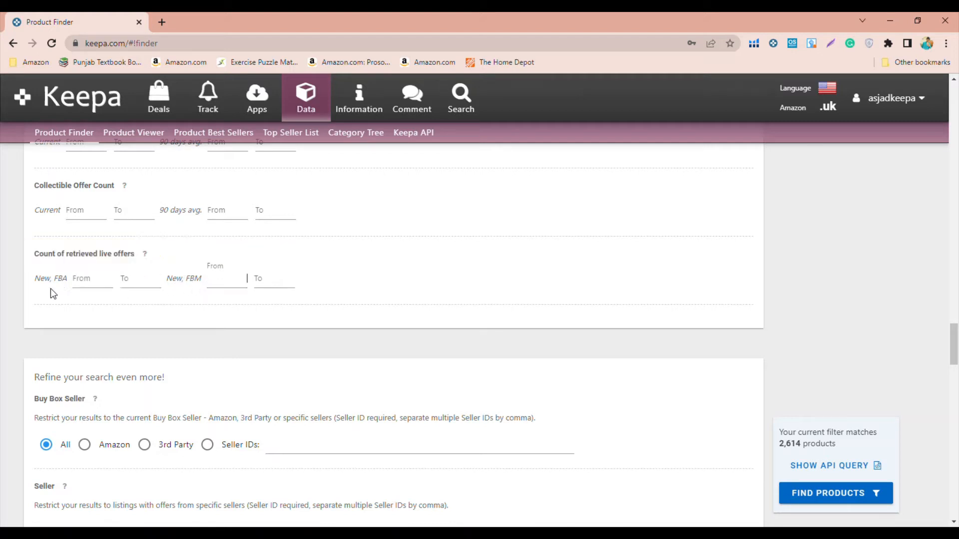
scroll(17, 303, "up", 5)
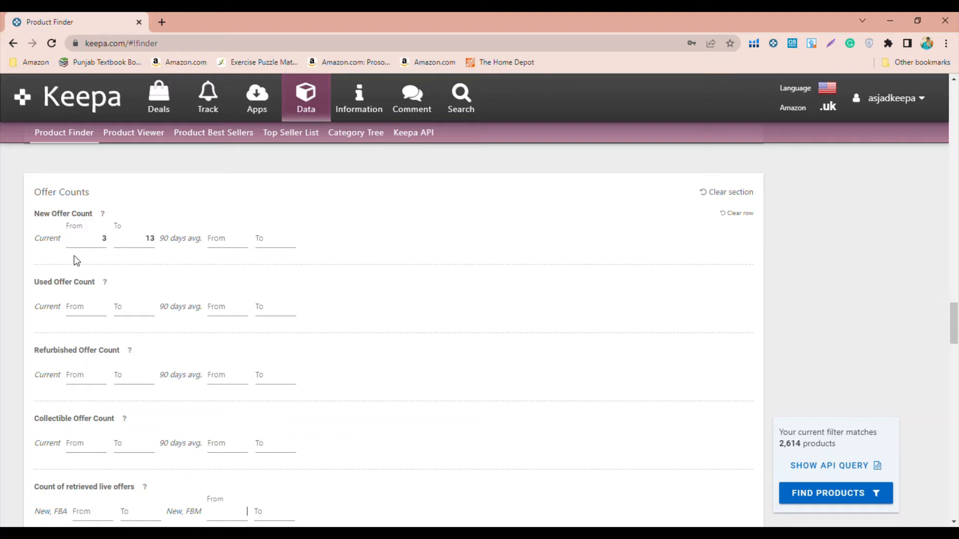
scroll(74, 255, "down", 6)
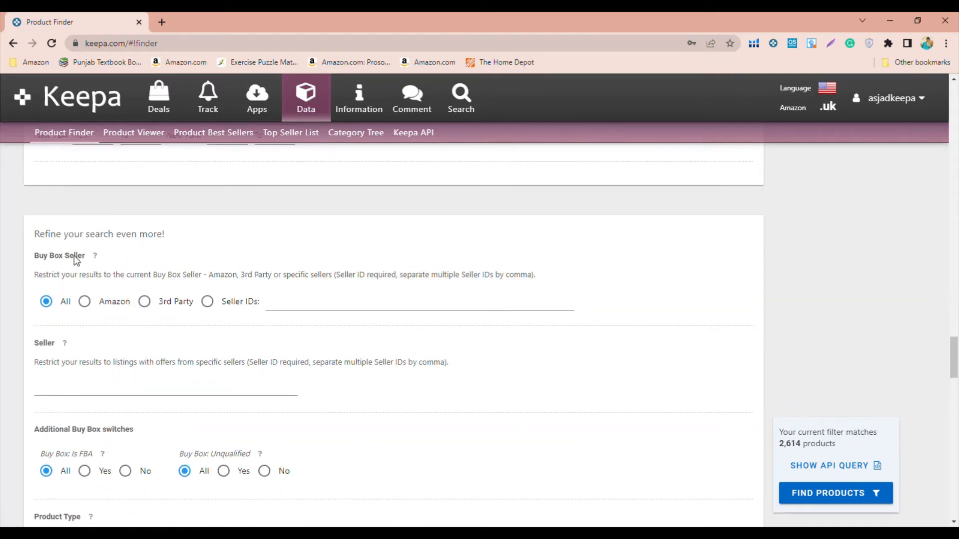
left_click(173, 261)
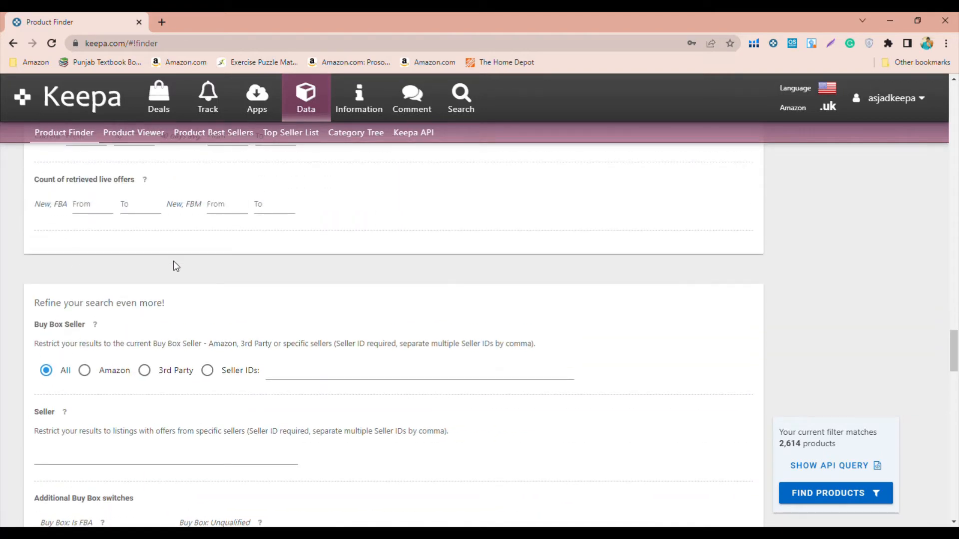
- Restrict the results to products whose current Buy Box Seller is a 3rd Party
scroll(173, 261, "down", 1)
scroll(172, 261, "down", 1)
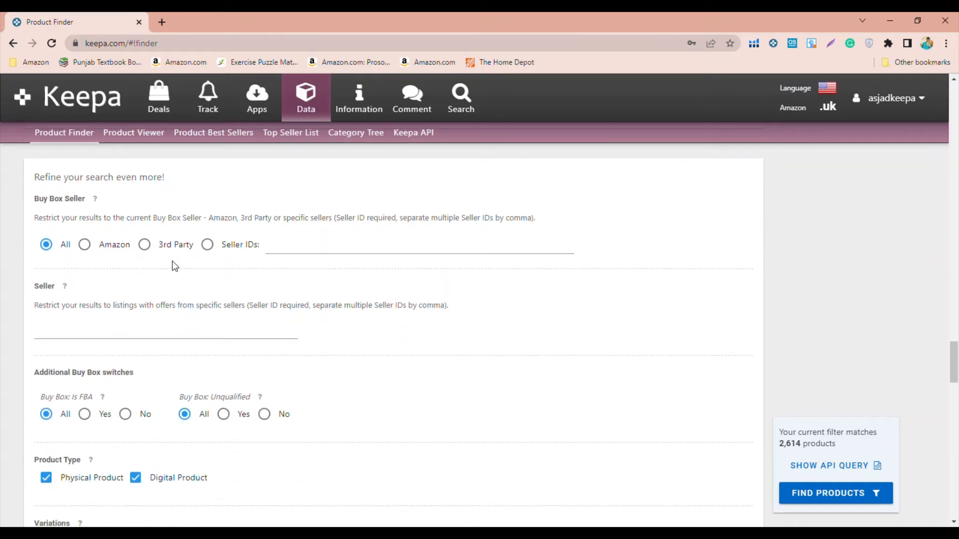
left_click(145, 245)
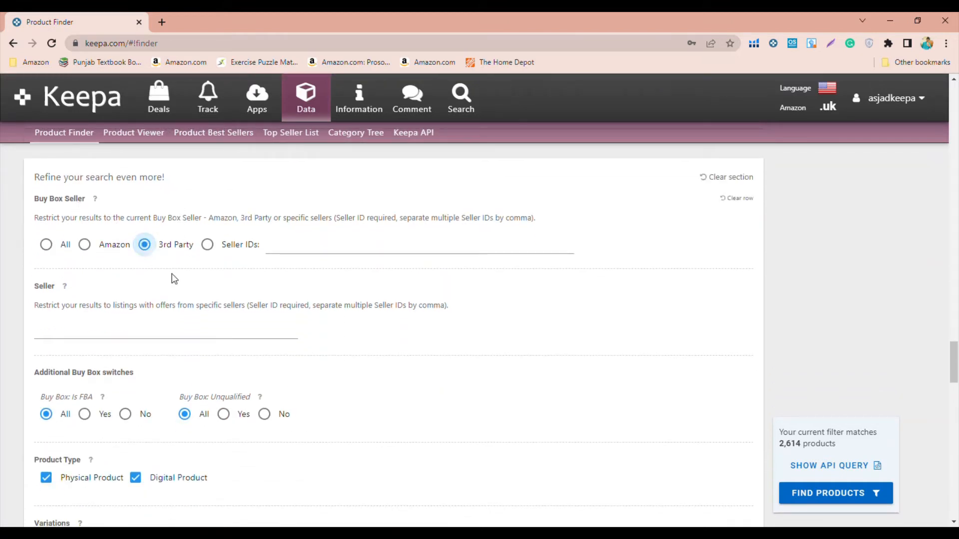
left_click(307, 257)
left_click(144, 244)
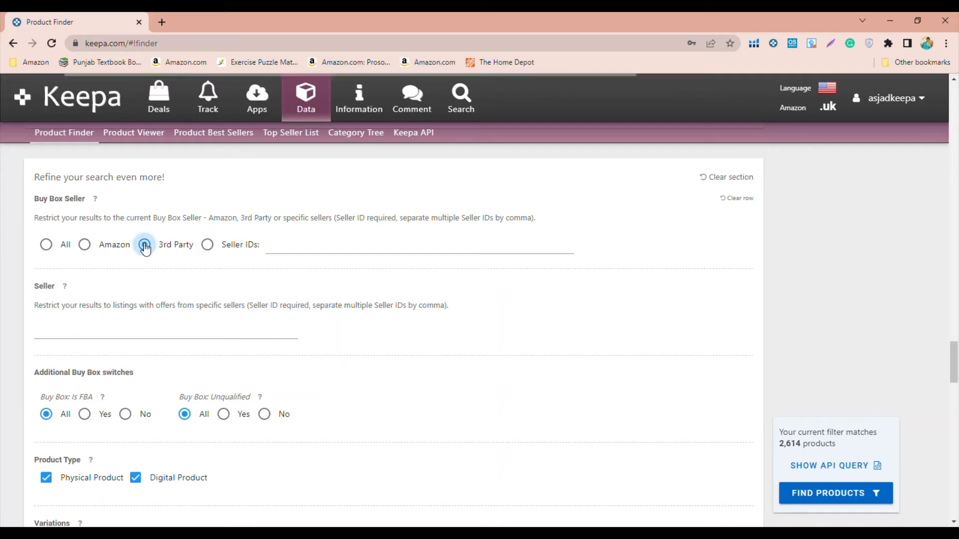
- Set the additional Buy Box switches so that Is FBA is Yes and Unqualified is No
scroll(219, 307, "down", 2)
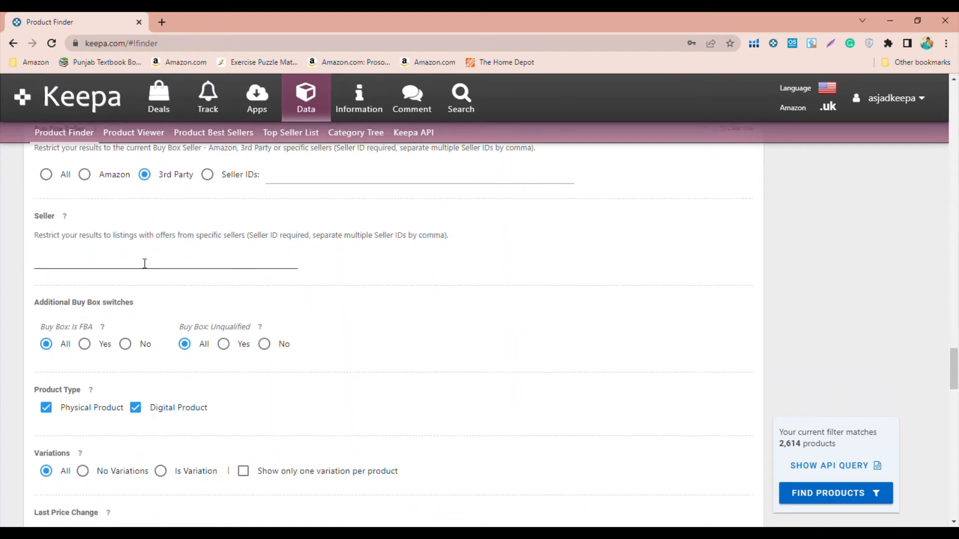
scroll(350, 340, "down", 2)
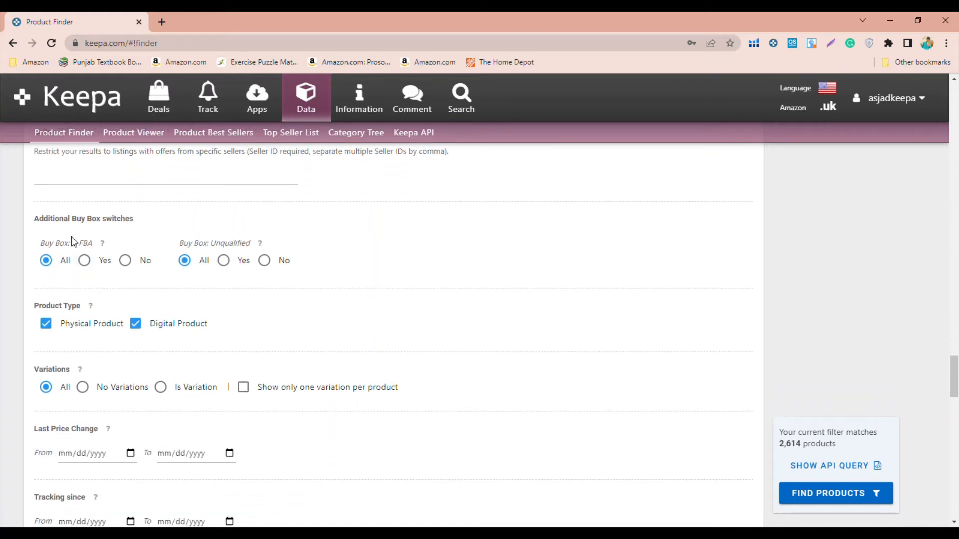
left_click(85, 260)
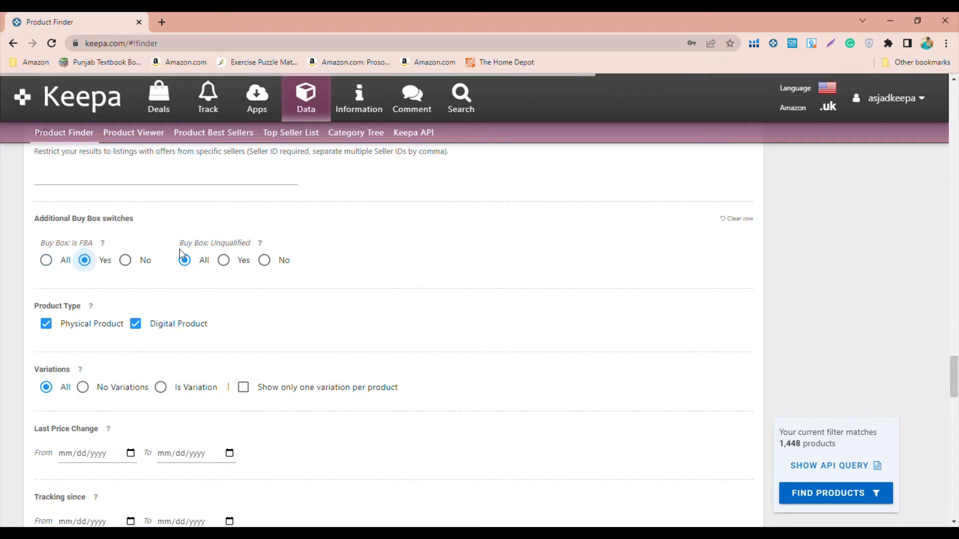
left_click_drag(215, 243, 266, 242)
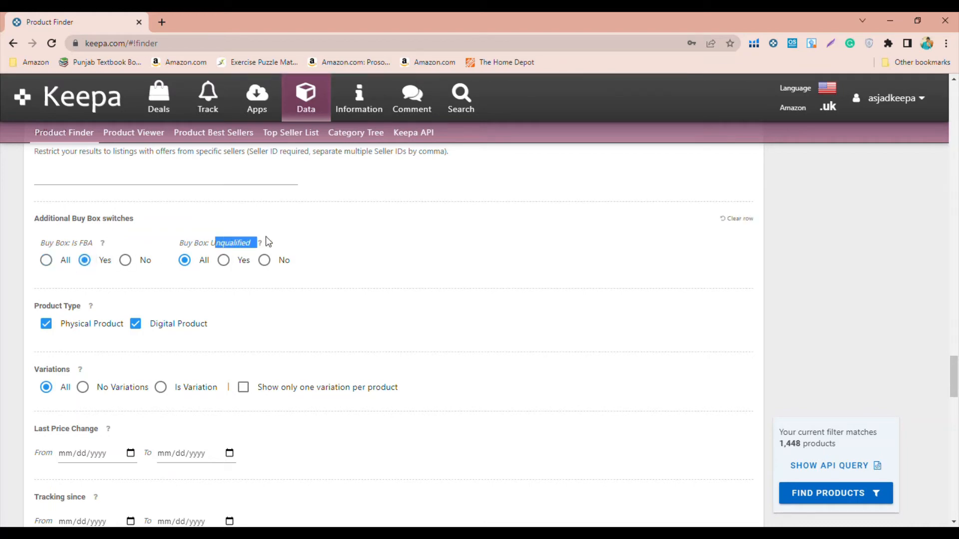
left_click(266, 237)
left_click(273, 267)
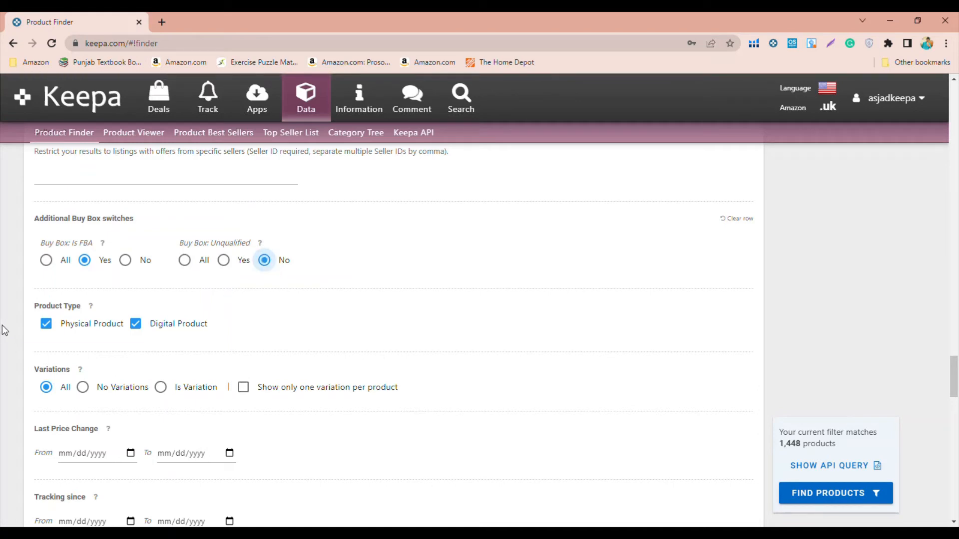
- Exclude digital products from the product types and limit the variations filter to No Variations
scroll(4, 331, "down", 1)
scroll(4, 330, "down", 1)
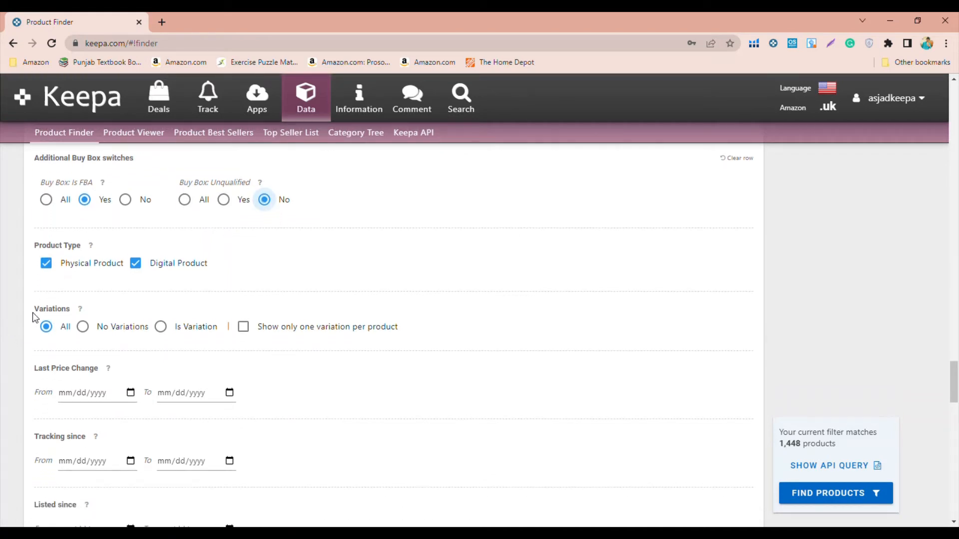
left_click(140, 263)
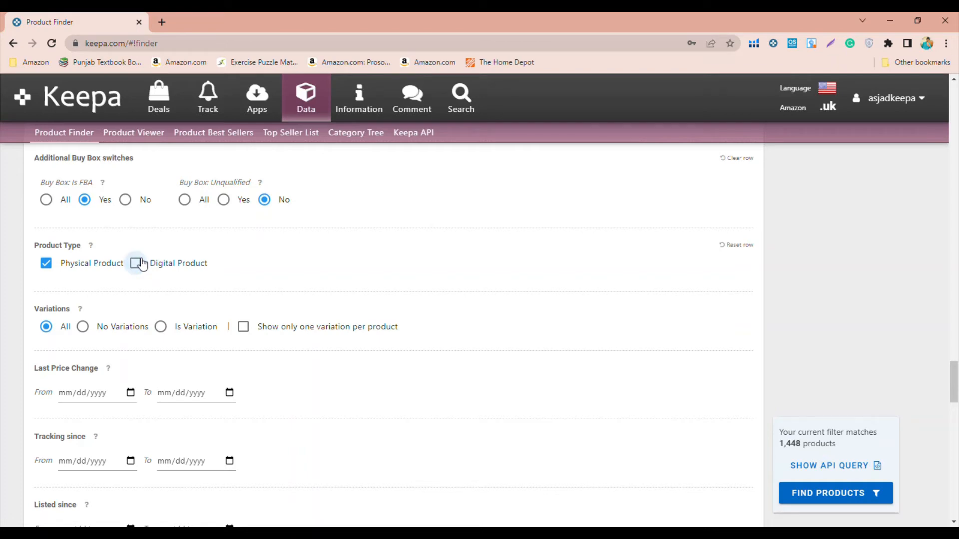
scroll(114, 313, "down", 1)
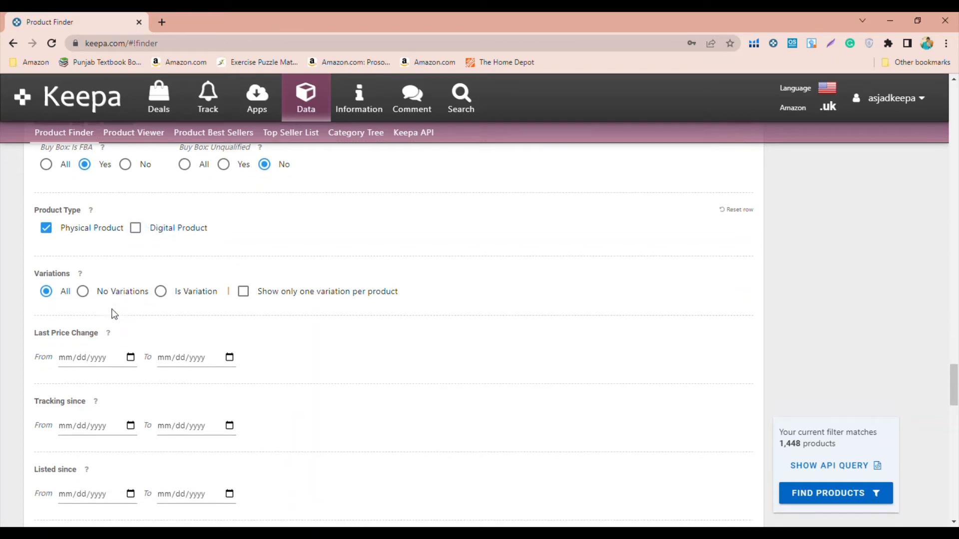
left_click(88, 293)
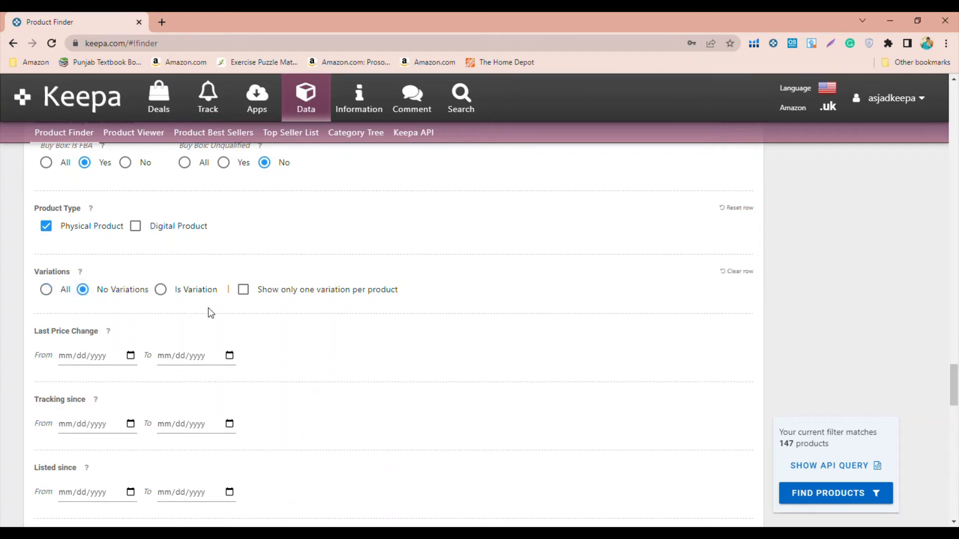
- Set the minimum review rating to 3.8
scroll(211, 313, "down", 3)
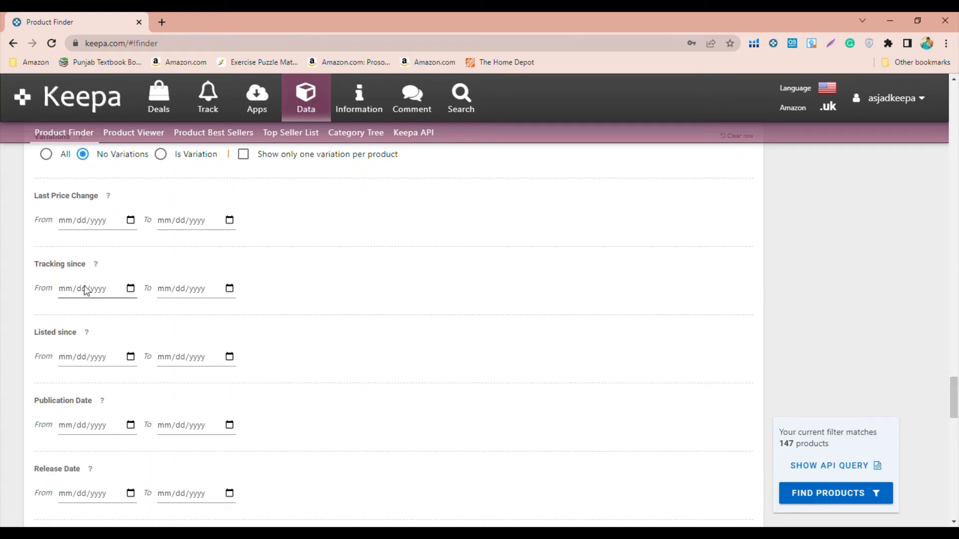
scroll(86, 290, "down", 6)
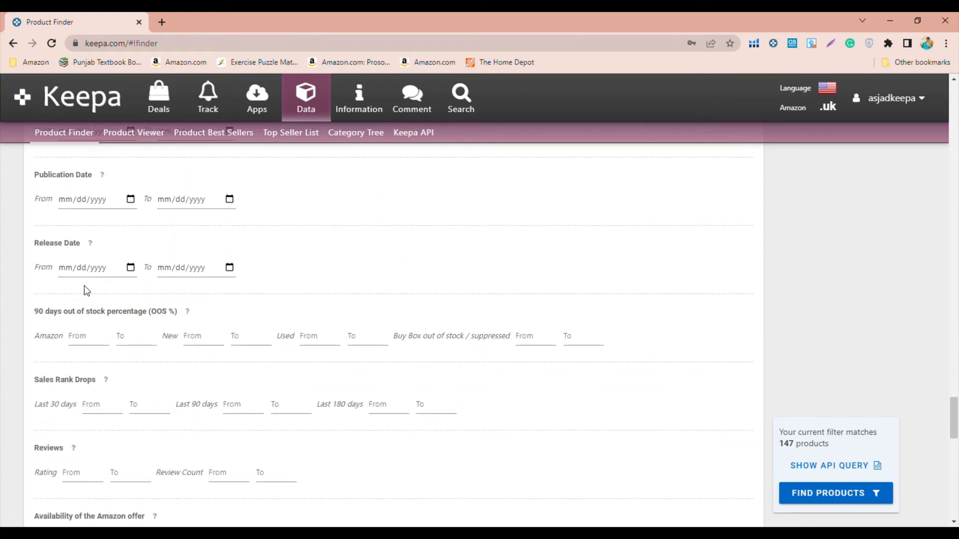
scroll(59, 284, "up", 3)
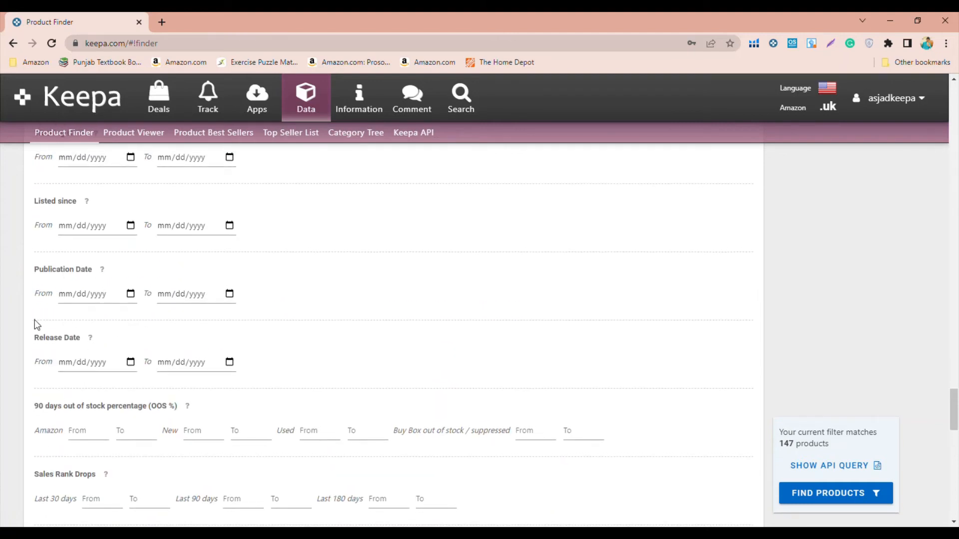
scroll(37, 325, "down", 3)
scroll(37, 325, "down", 4)
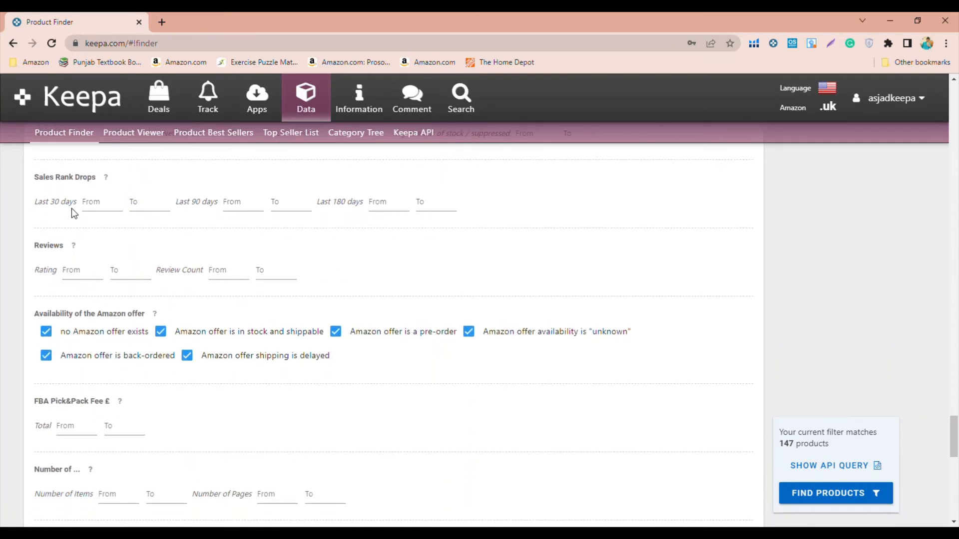
left_click_drag(78, 211, 155, 212)
left_click(191, 191)
left_click(87, 282)
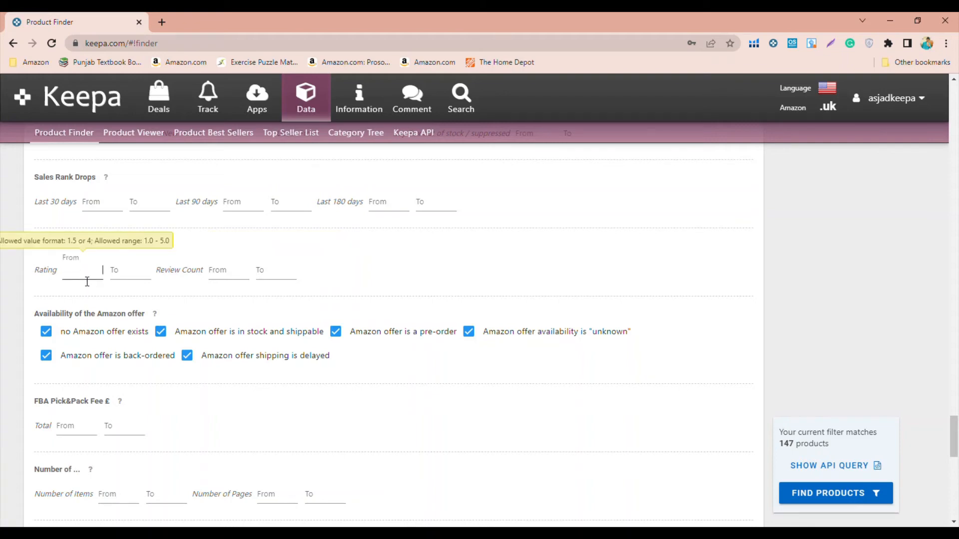
type("3.u8")
key("BackSpace")
key("BackSpace")
type("8")
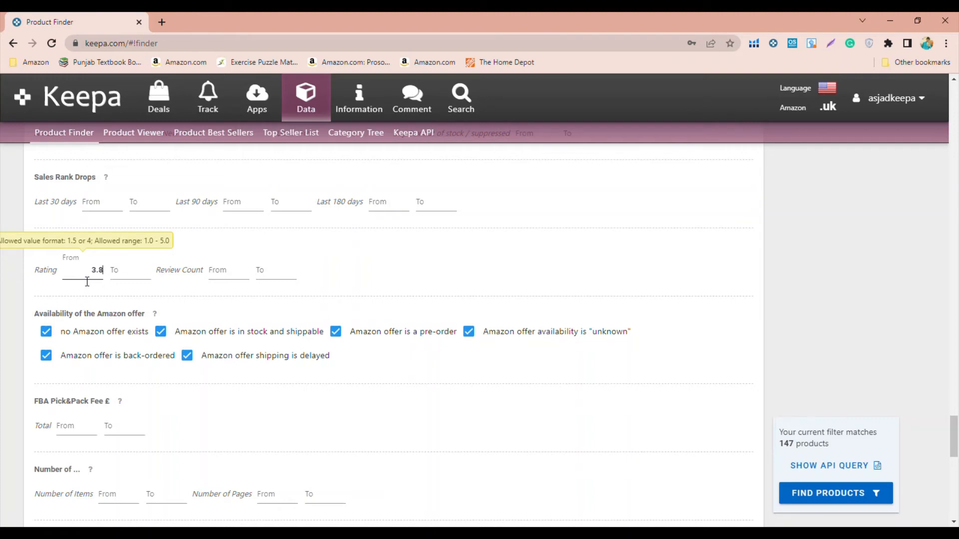
- Set the minimum review count to 100
left_click(227, 277)
type("100")
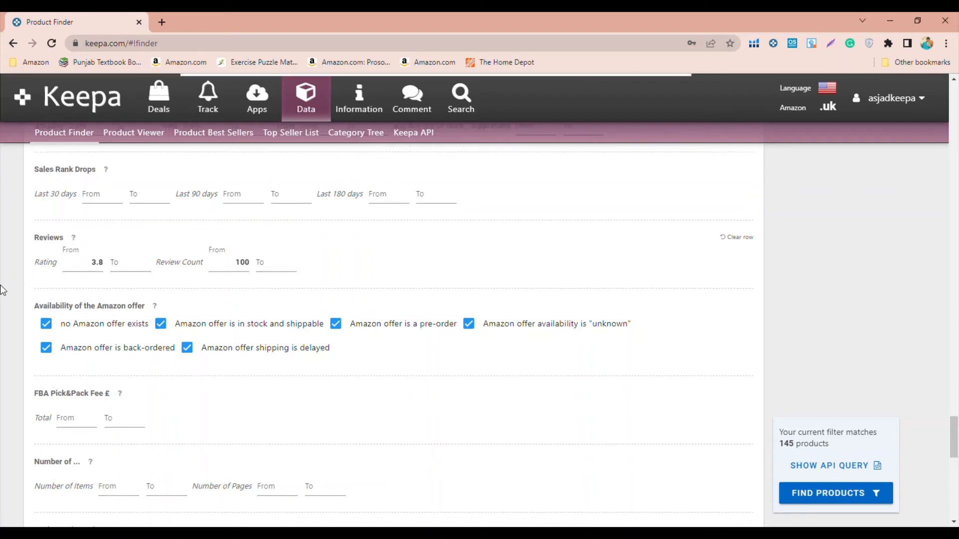
scroll(1, 290, "down", 1)
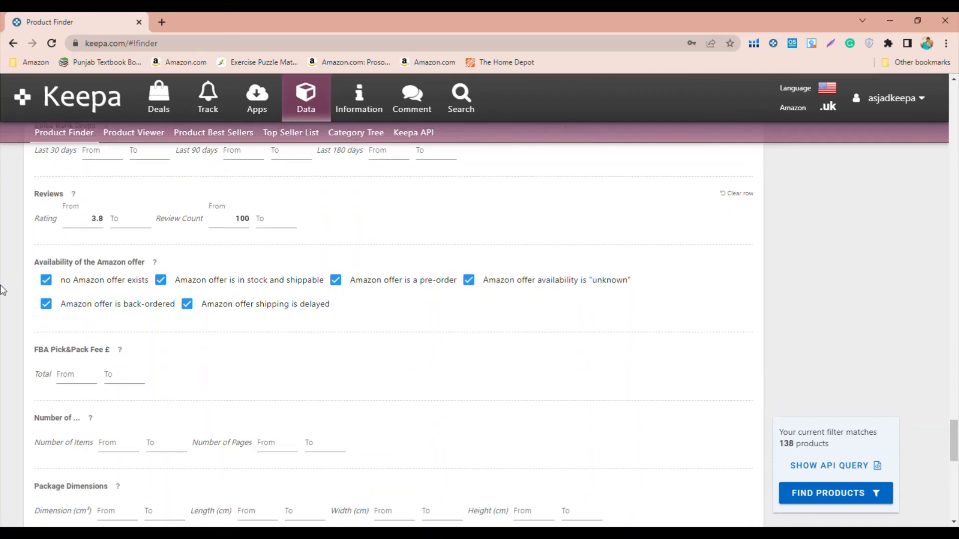
- Exclude in-stock and shippable, pre-order, back-ordered and shipping-delayed offers from the Amazon offer availability filter
left_click(162, 281)
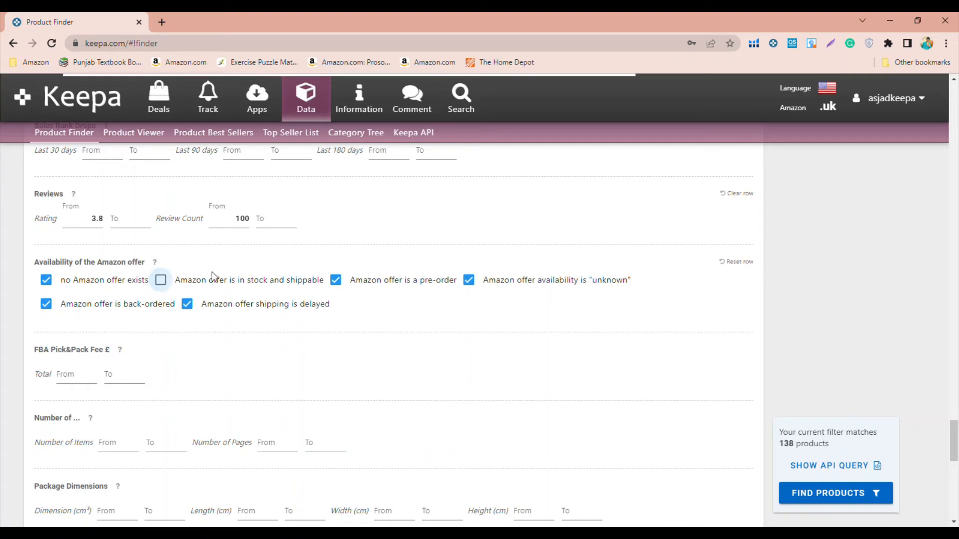
left_click(344, 283)
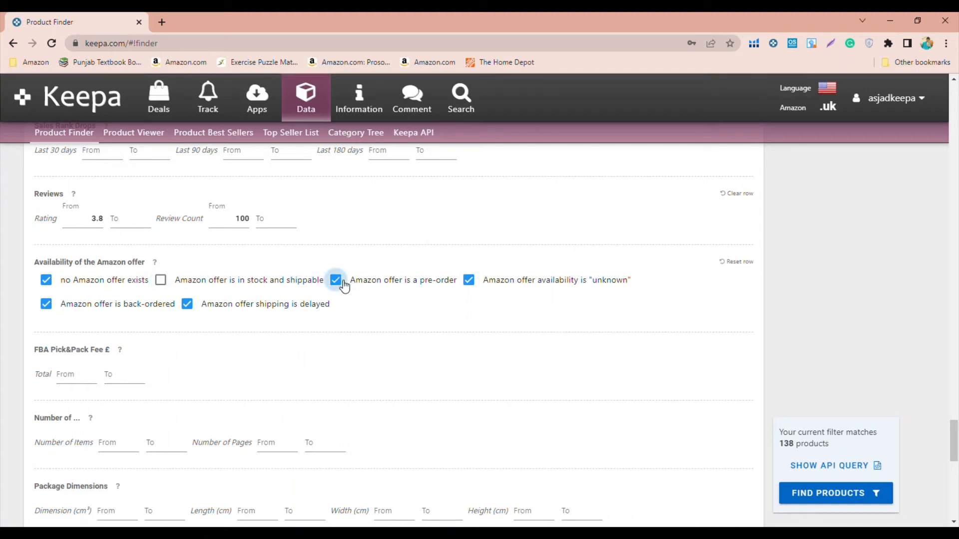
left_click(188, 305)
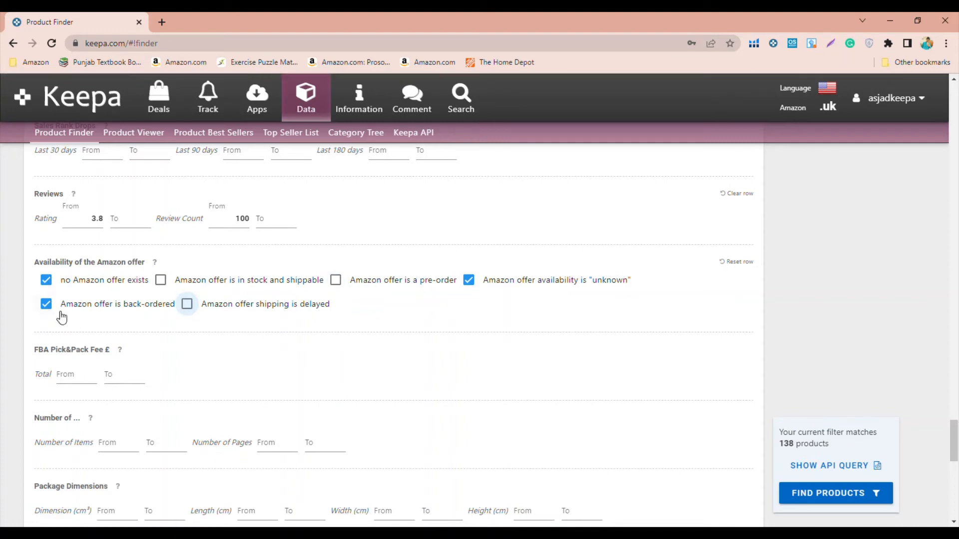
left_click(47, 305)
- Look over the remaining filters for FBA fee, item and page numbers, package and item dimensions, weights, coupons and additional switches
scroll(131, 325, "down", 1)
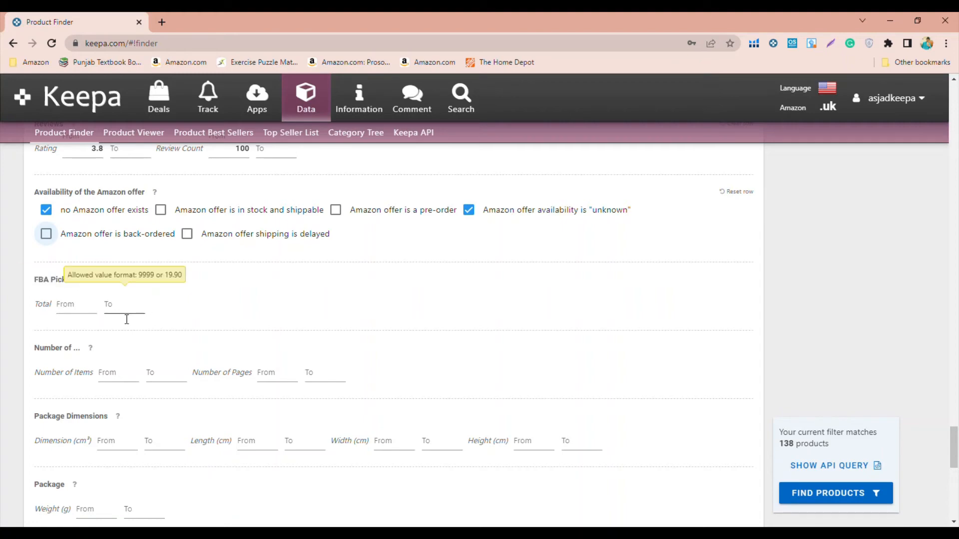
scroll(124, 318, "down", 2)
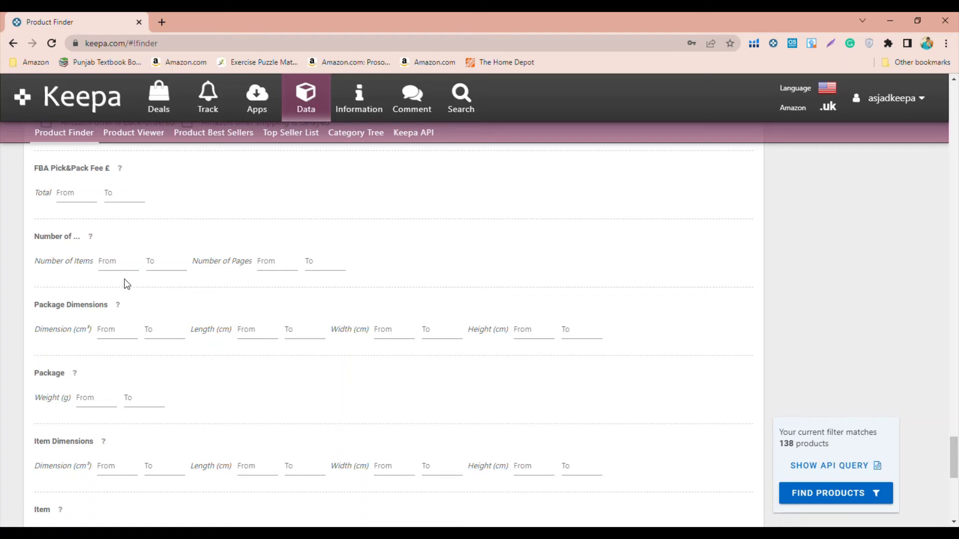
scroll(146, 290, "down", 1)
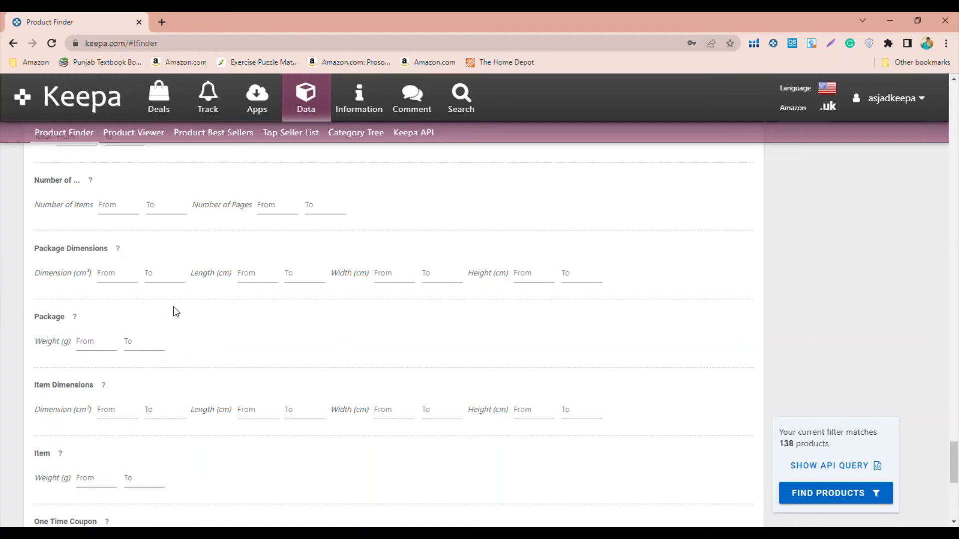
scroll(173, 307, "down", 1)
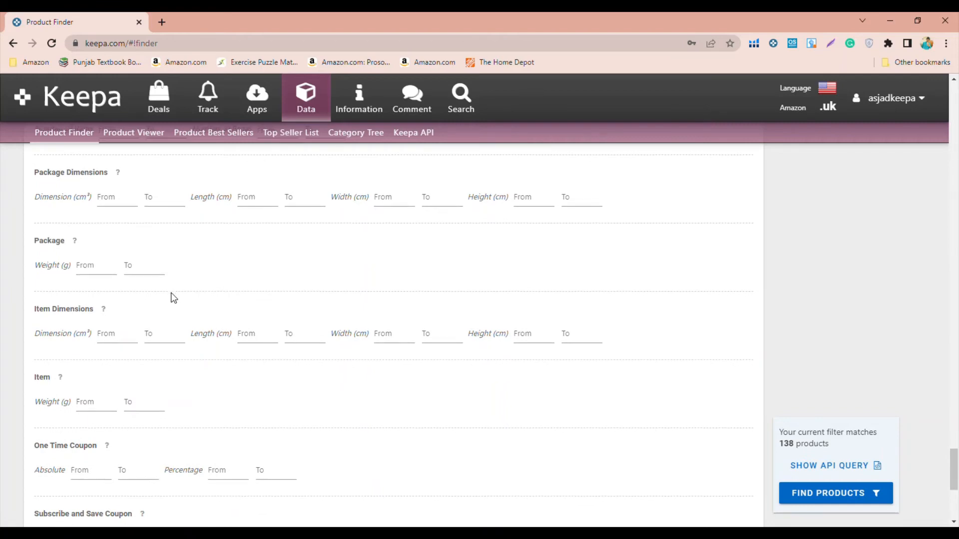
scroll(173, 298, "down", 2)
scroll(173, 299, "down", 3)
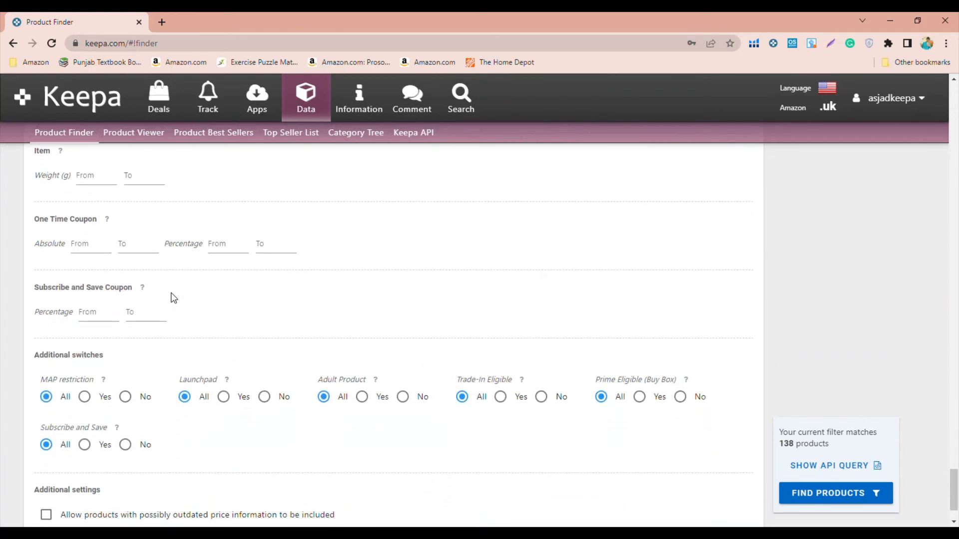
scroll(174, 298, "down", 2)
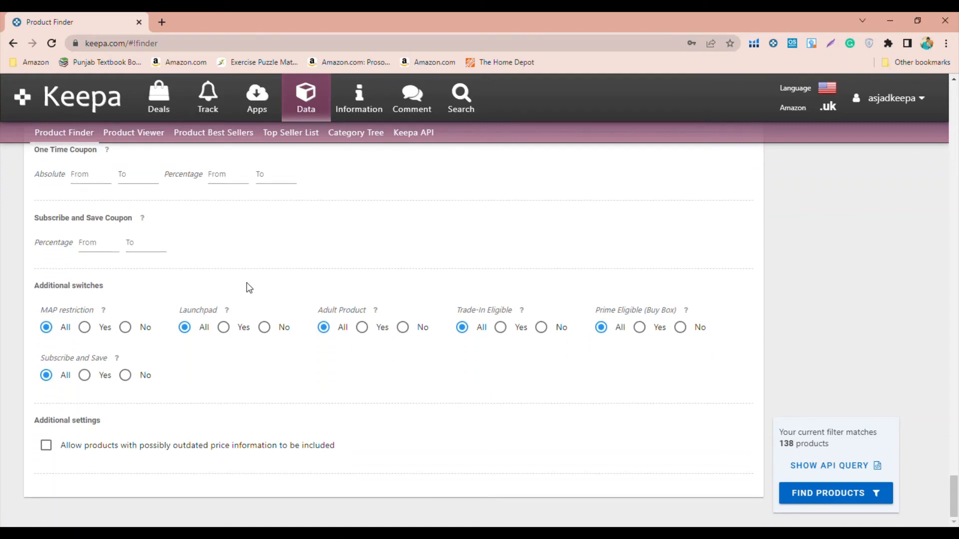
- Check the explanation of the MAP restriction switch and run the product search with the configured filters
left_click_drag(71, 310, 105, 313)
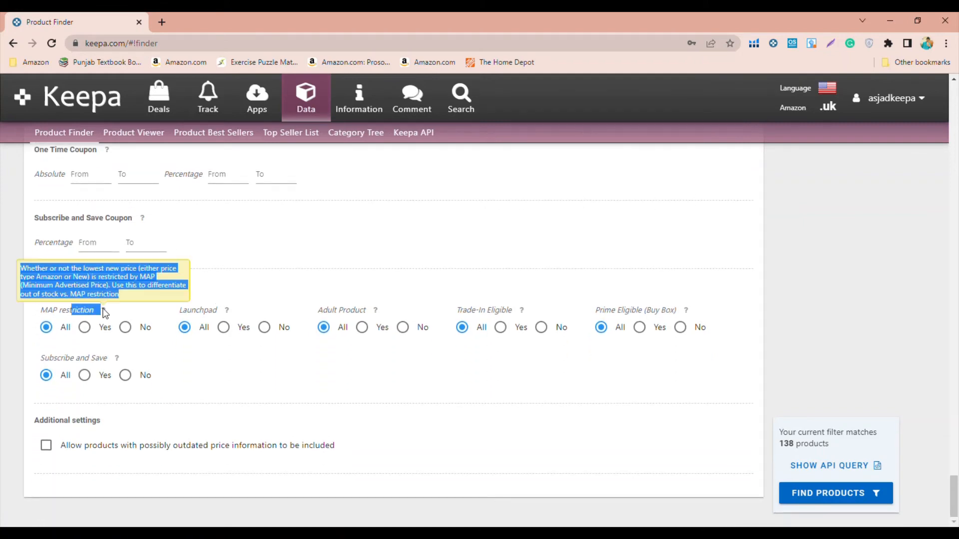
left_click(105, 313)
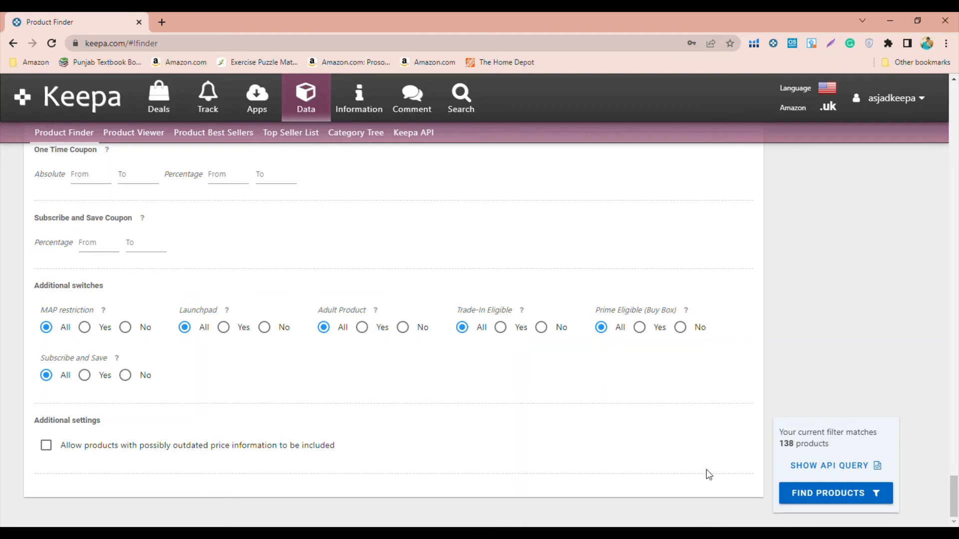
left_click(817, 491)
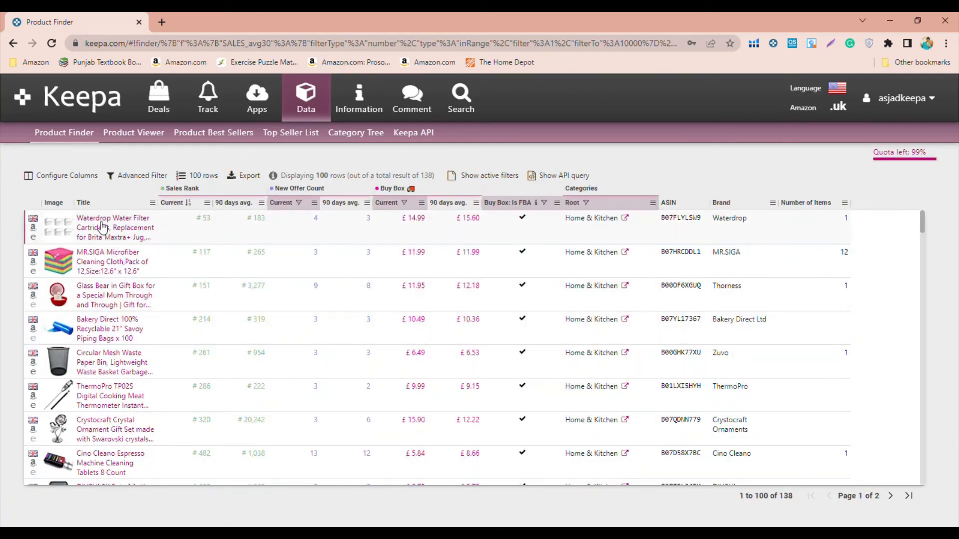
- Examine the first result's sales rank, new offer counts, Buy Box prices, FBA status, root category, ASIN, brand and number of items
mouse_move(48, 235)
left_click(198, 219)
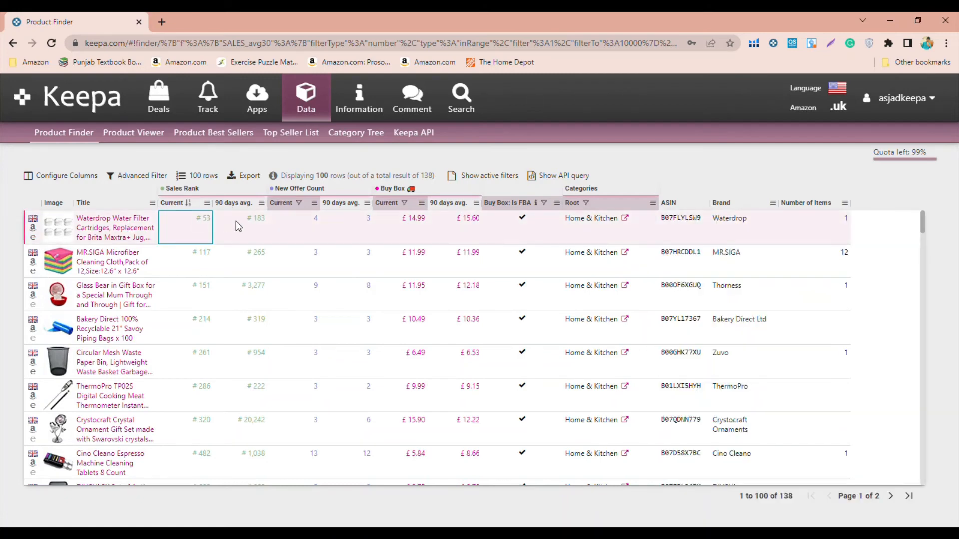
left_click(266, 223)
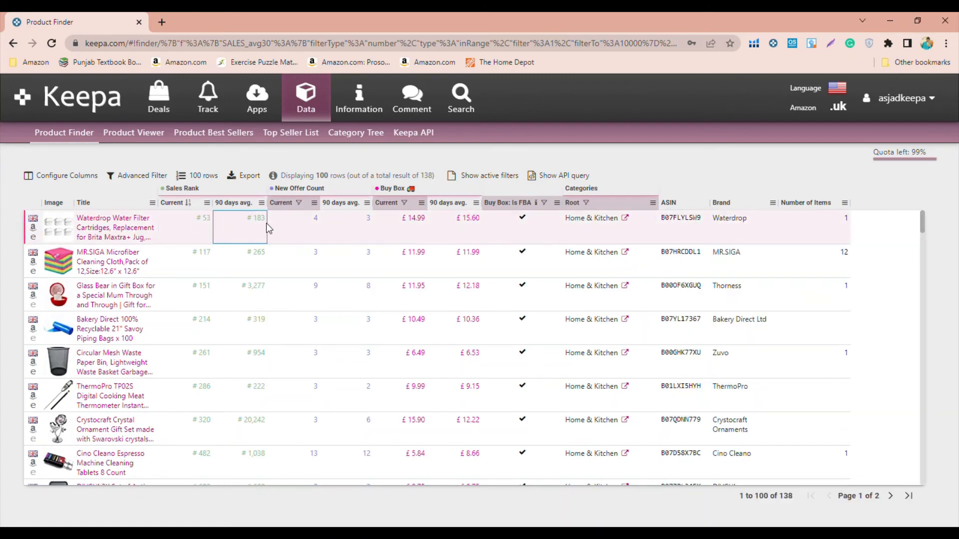
left_click(302, 230)
left_click(352, 232)
left_click(398, 232)
left_click(480, 236)
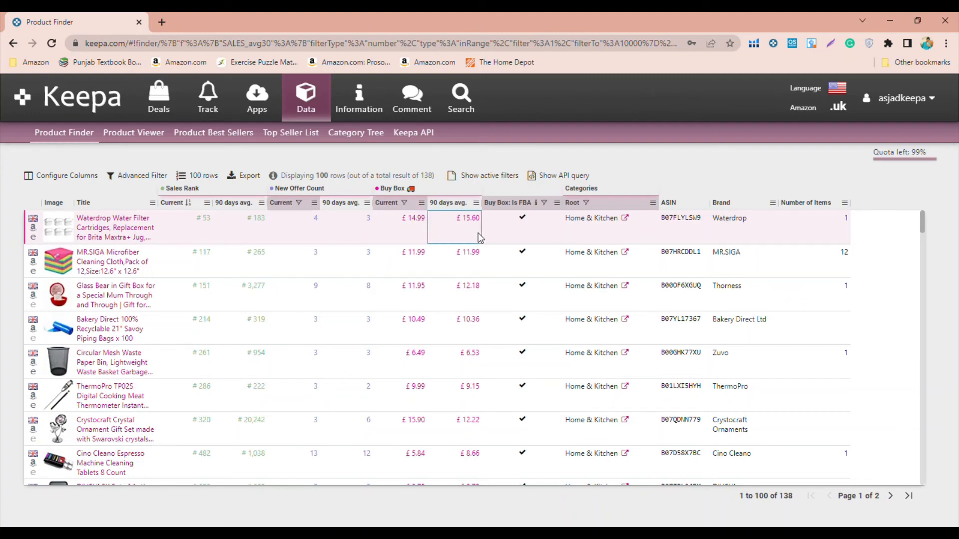
left_click(505, 227)
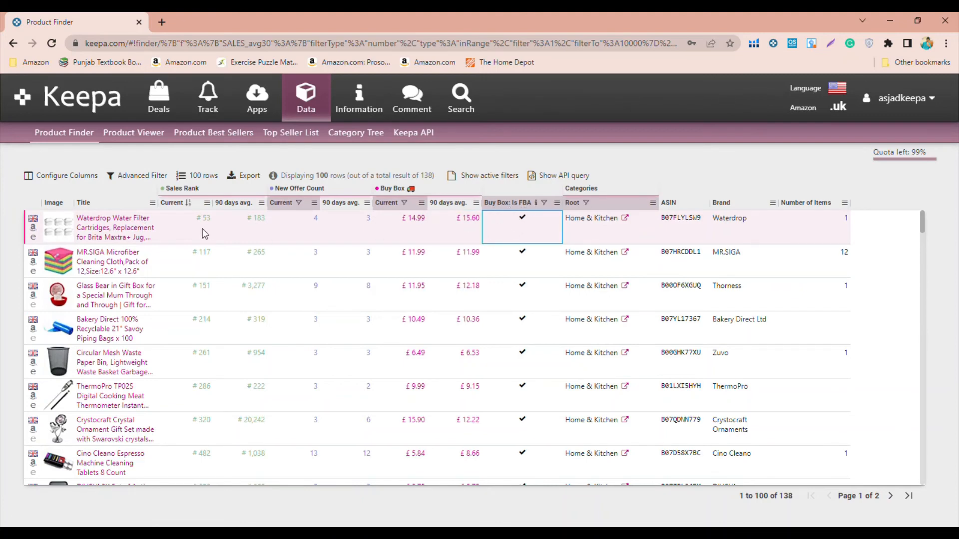
left_click(612, 231)
left_click(677, 229)
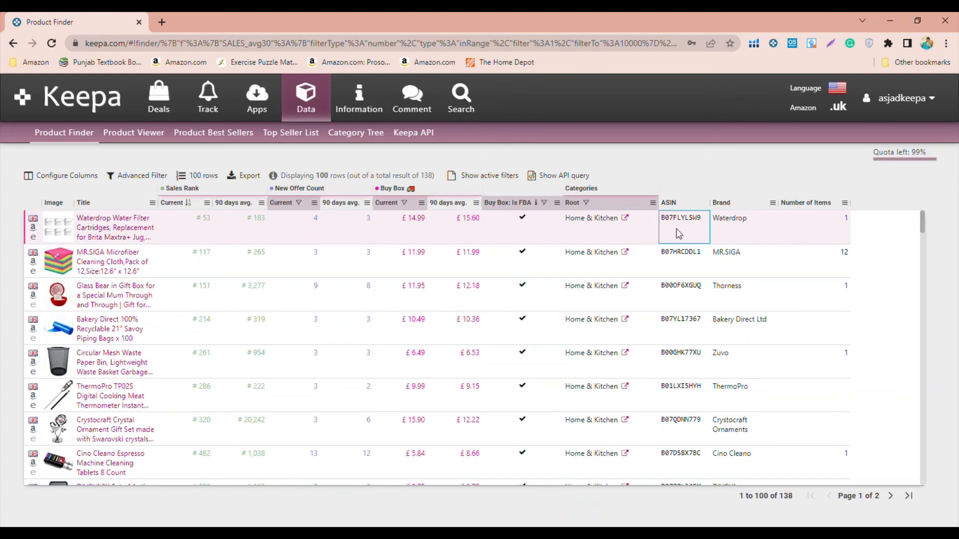
left_click(719, 232)
left_click(796, 231)
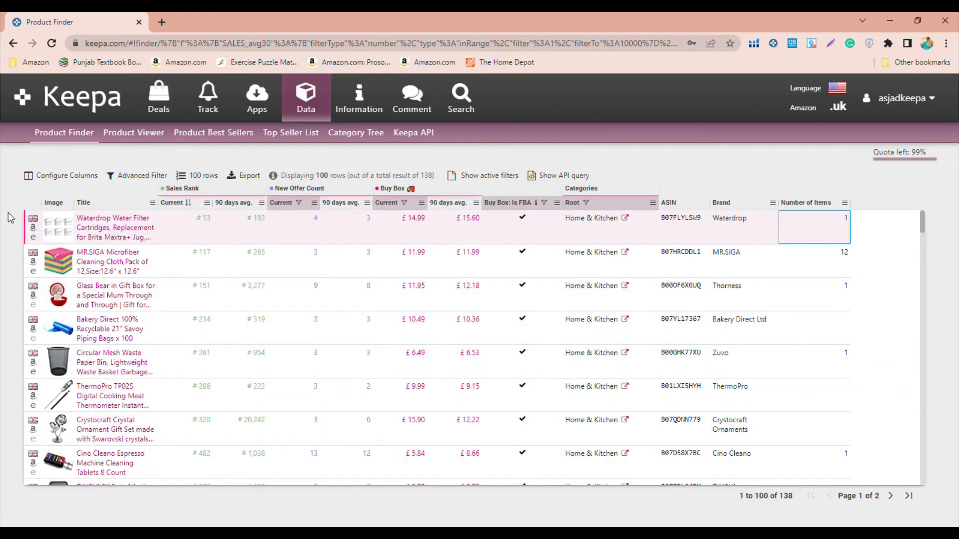
- Hide the Image column from the results table through the column configuration
left_click(51, 180)
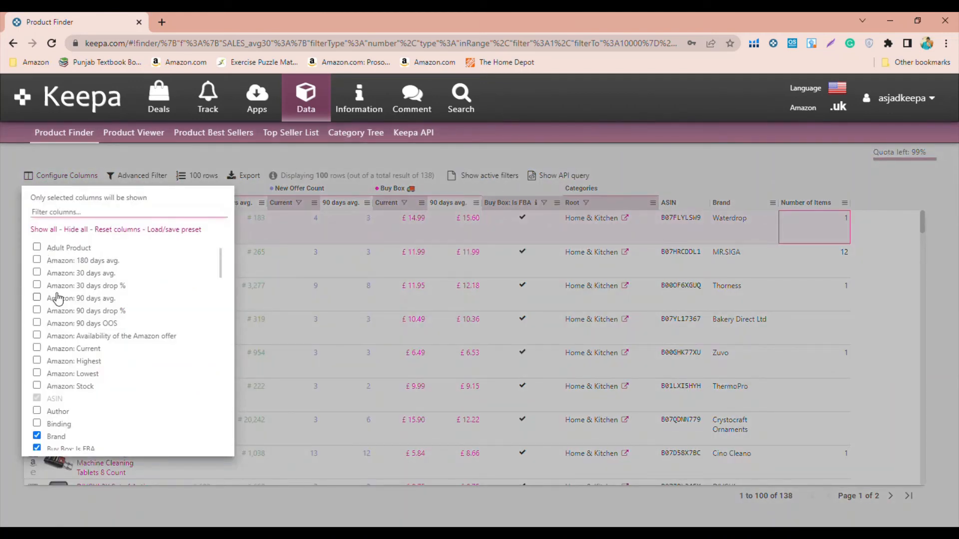
scroll(50, 399, "down", 10)
scroll(52, 403, "up", 5)
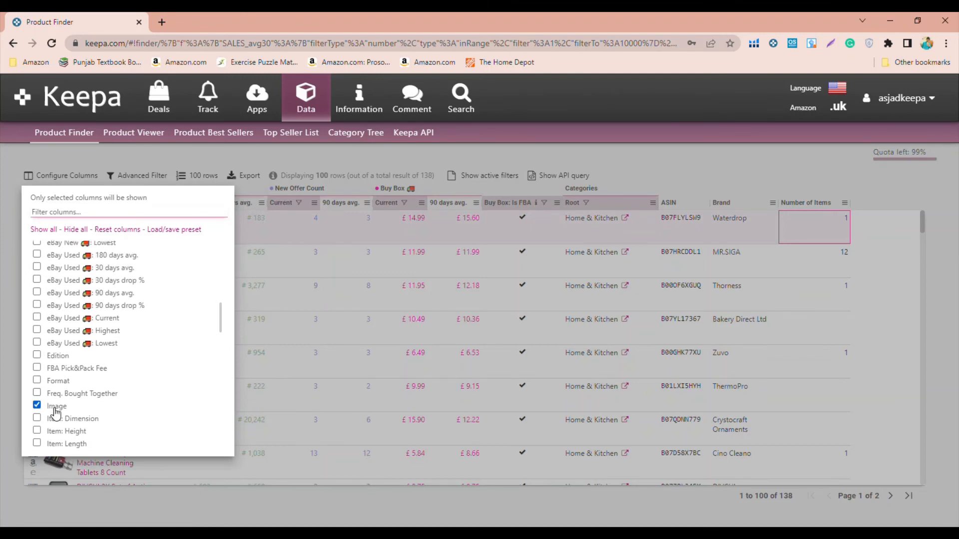
left_click(56, 414)
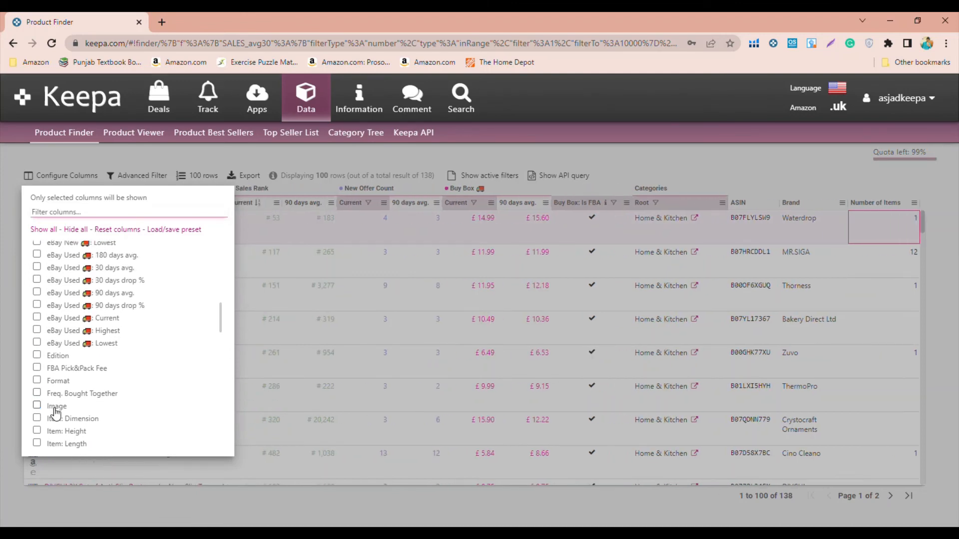
left_click(329, 152)
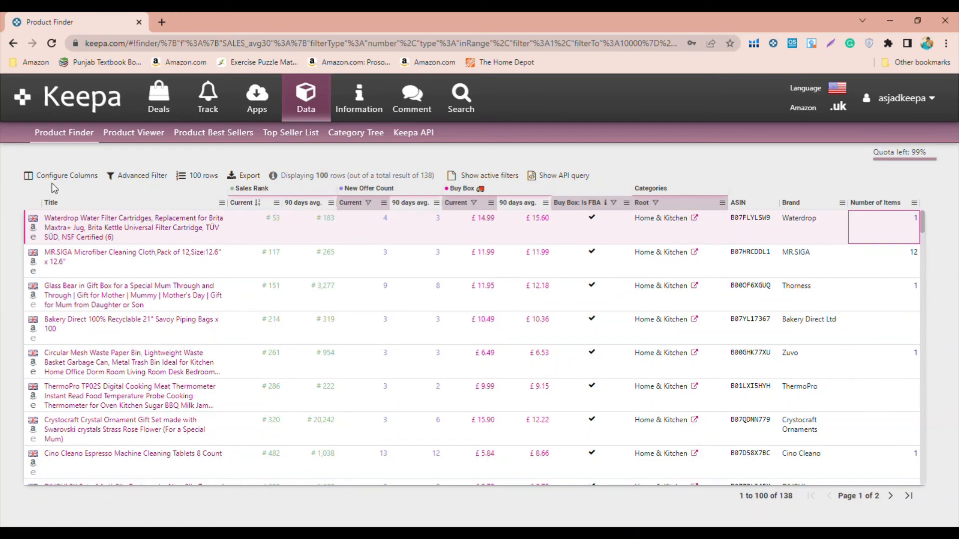
- Look through the list of columns available for the results table and close it
left_click(53, 178)
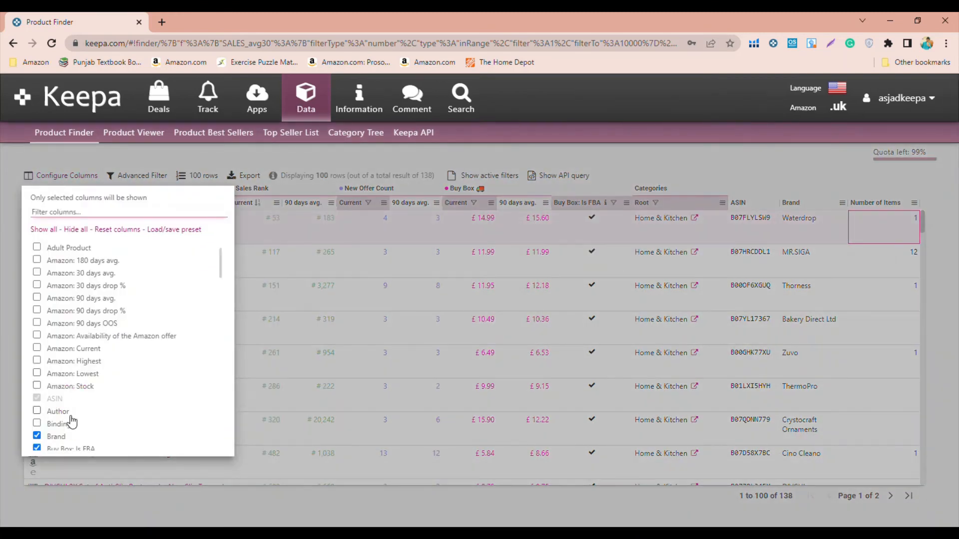
scroll(74, 428, "down", 1)
scroll(73, 428, "down", 6)
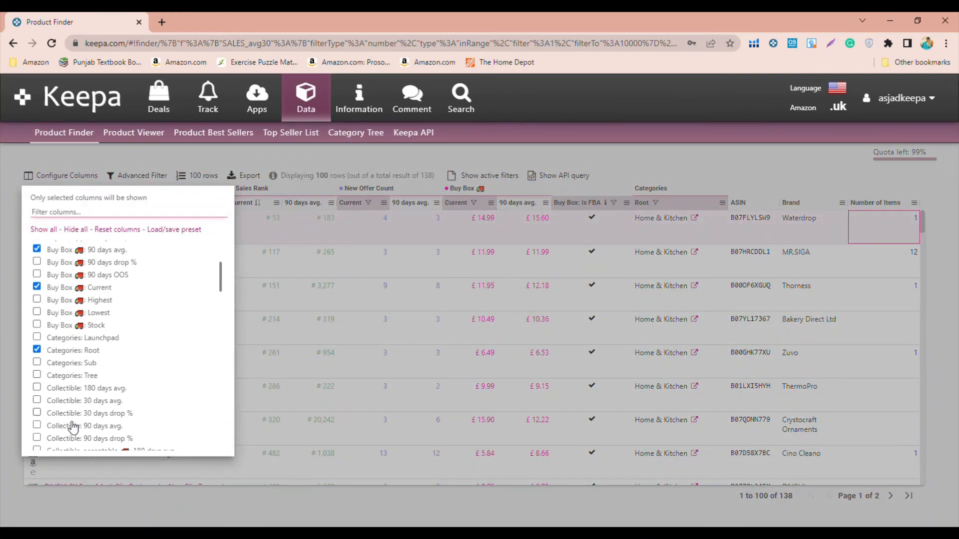
scroll(73, 428, "down", 8)
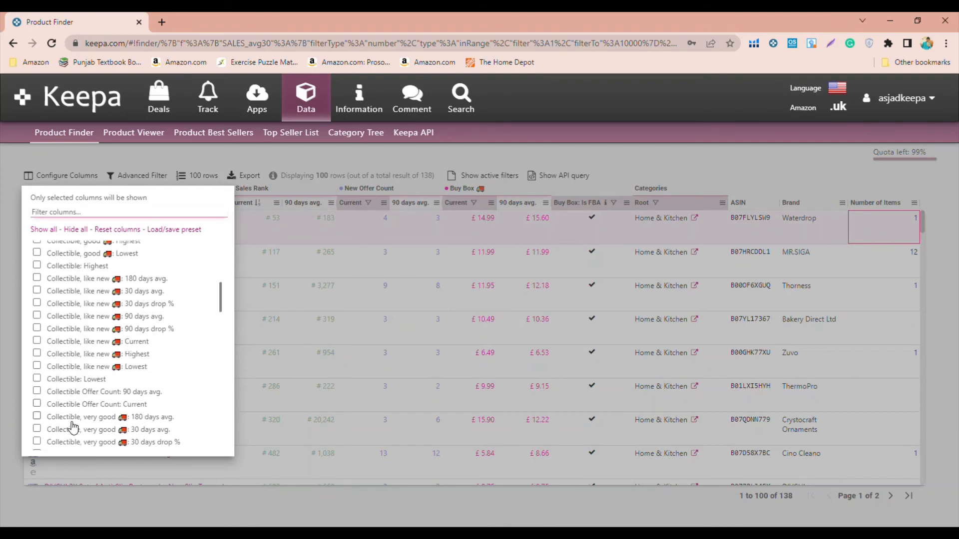
scroll(74, 427, "down", 3)
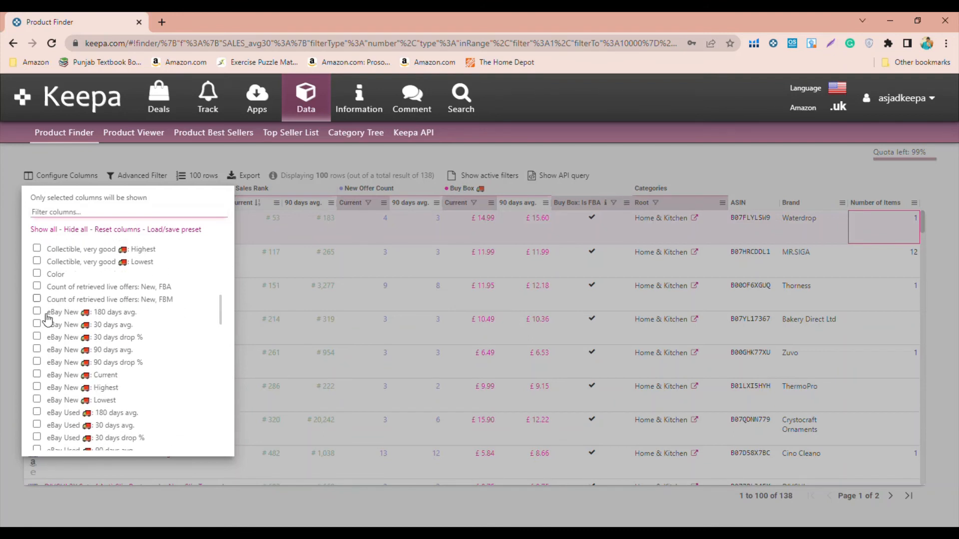
scroll(81, 336, "down", 10)
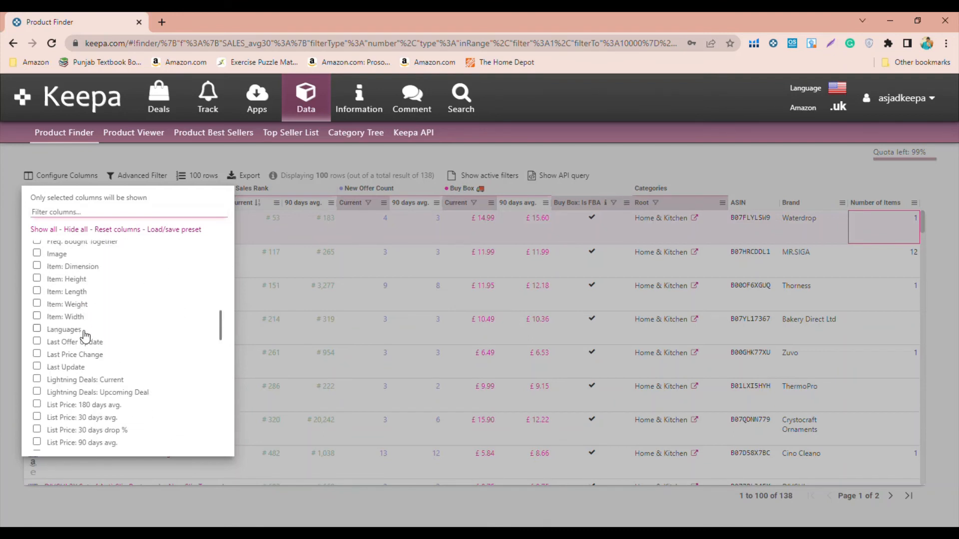
left_click(3, 267)
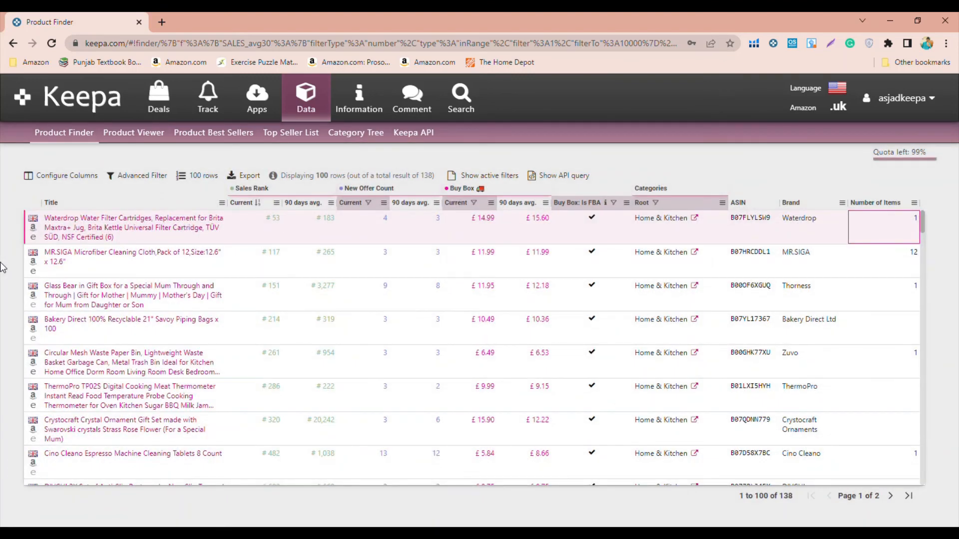
- Open the Amazon UK listing of the Waterdrop water filter cartridges and examine its title, price, description and seller offers
left_click(37, 231)
left_click(36, 230)
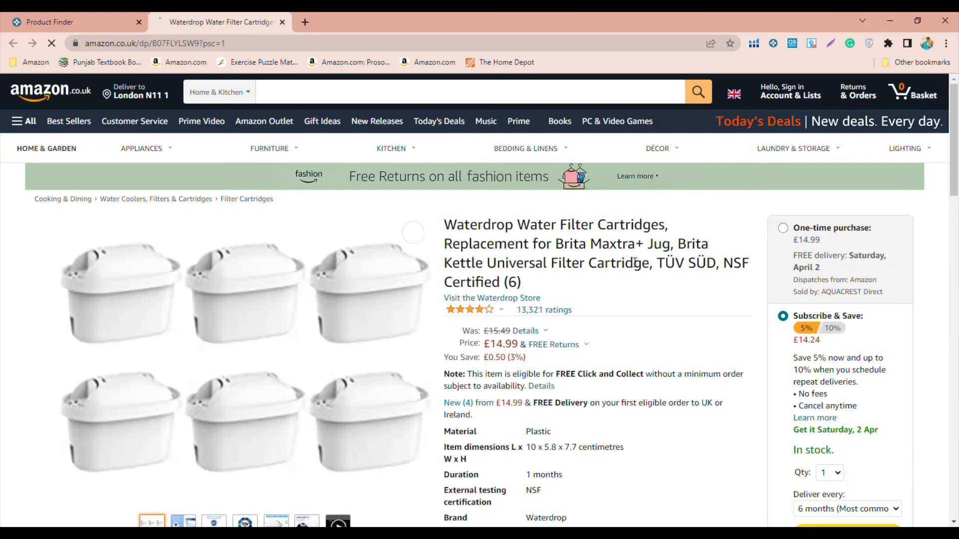
left_click_drag(538, 244, 657, 255)
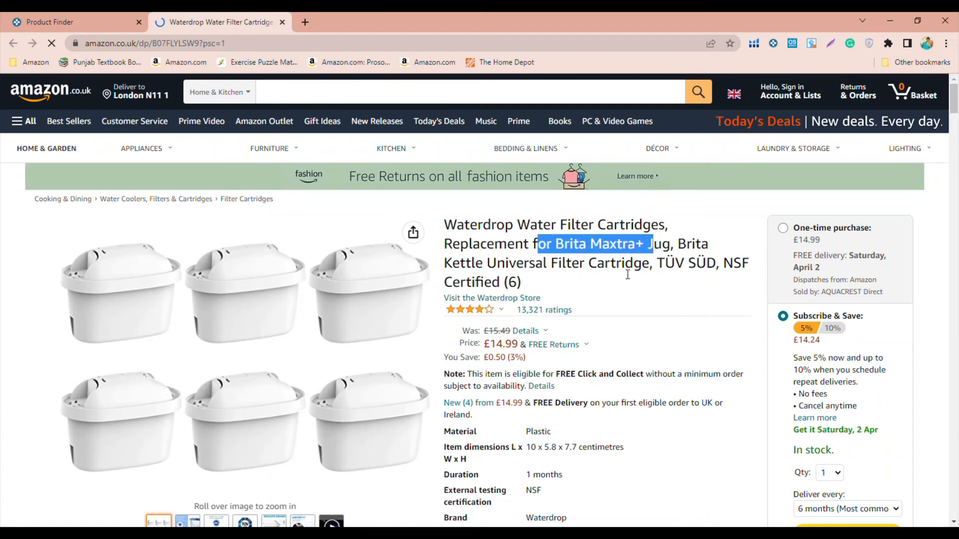
scroll(718, 335, "down", 7)
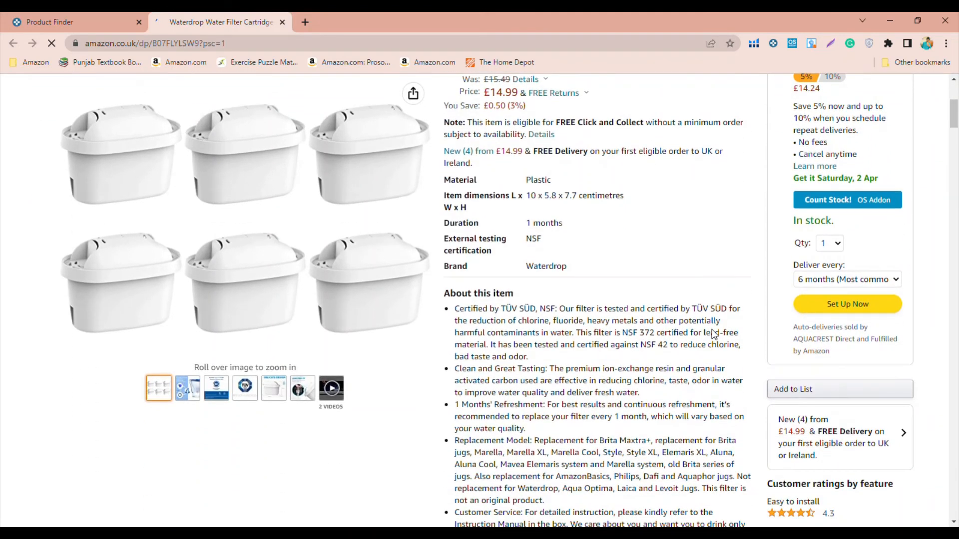
scroll(714, 335, "down", 1)
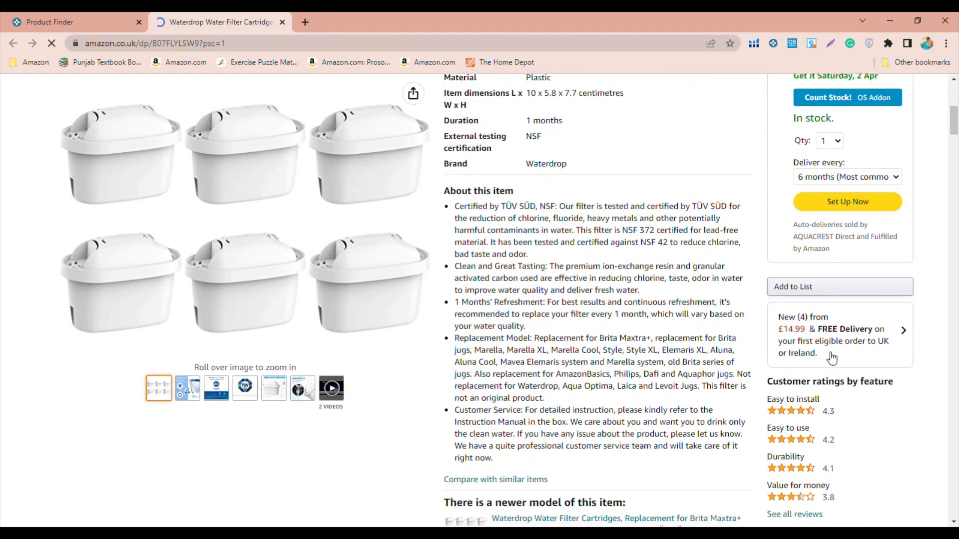
scroll(717, 319, "down", 12)
scroll(715, 318, "up", 15)
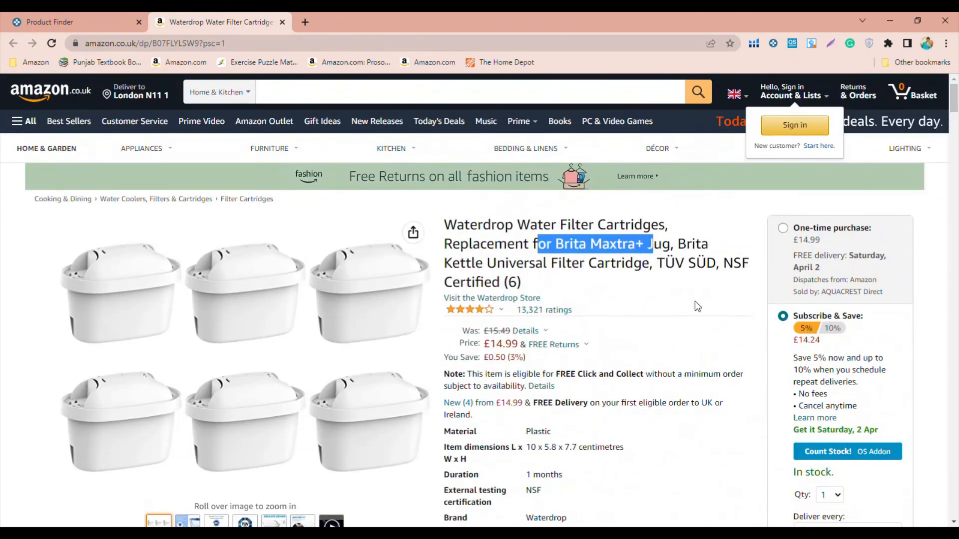
left_click(679, 296)
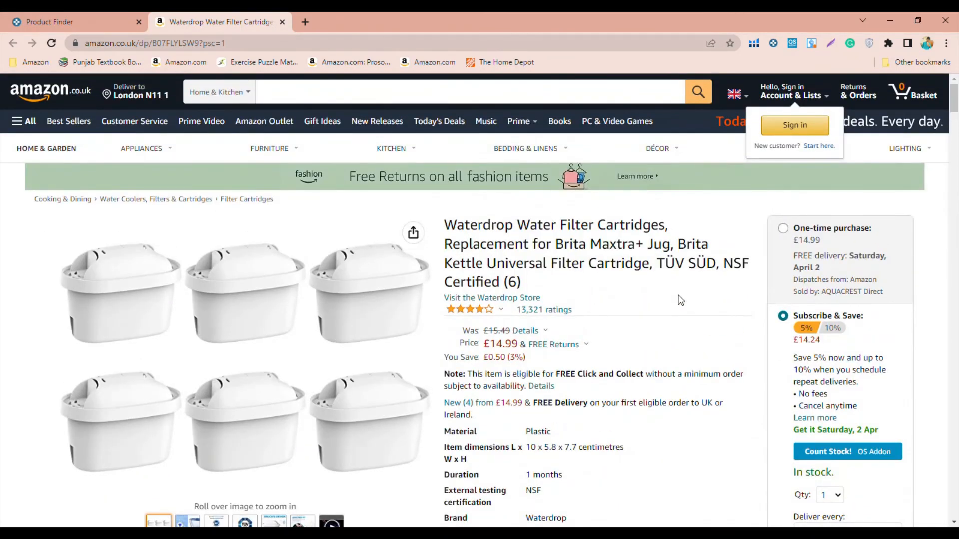
- Examine the Waterdrop listing's Keepa price history, best sellers rank and customer rating breakdown
scroll(681, 326, "down", 4)
scroll(682, 330, "down", 2)
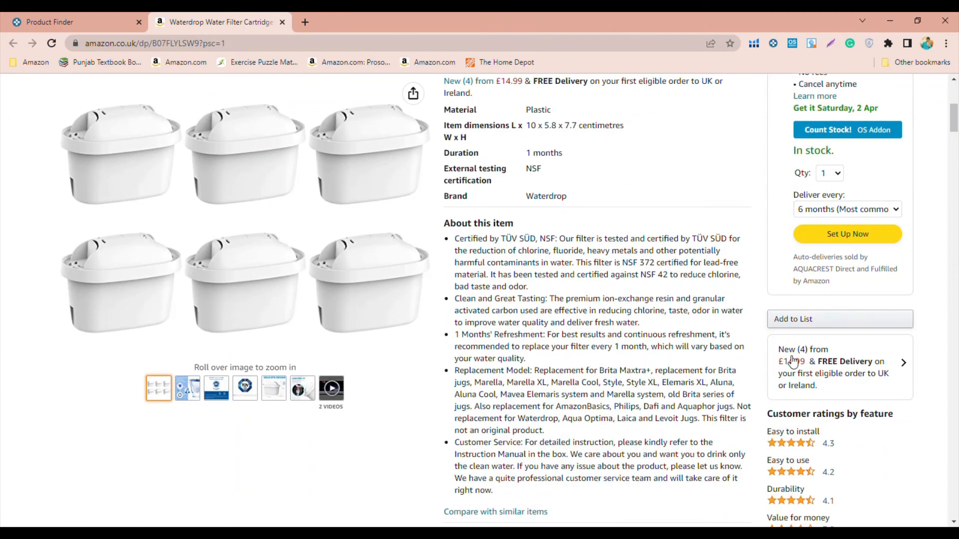
scroll(704, 356, "down", 10)
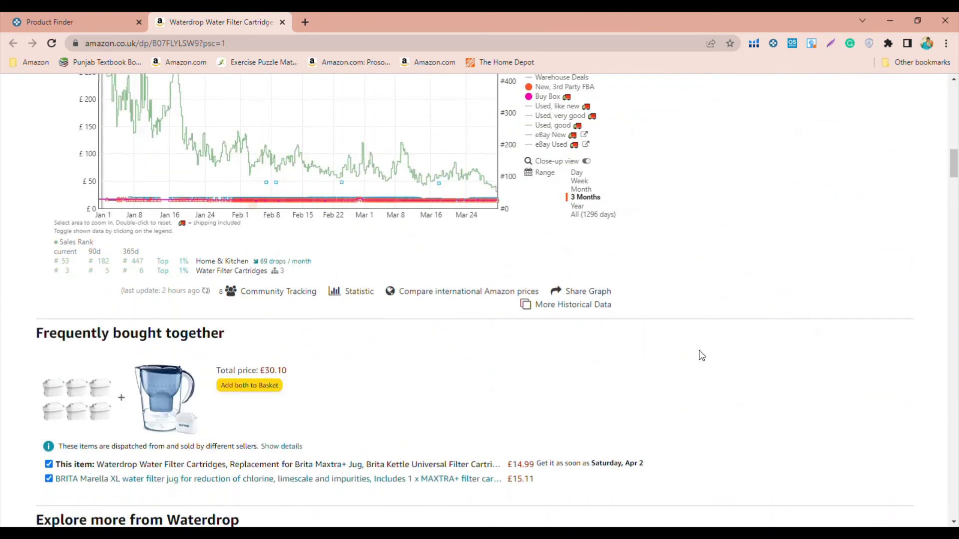
scroll(701, 356, "down", 20)
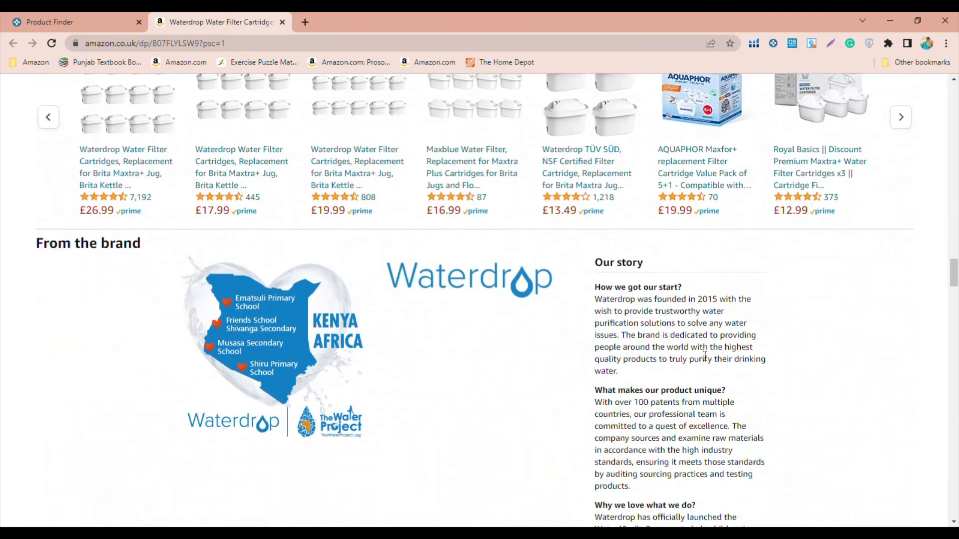
scroll(705, 356, "up", 7)
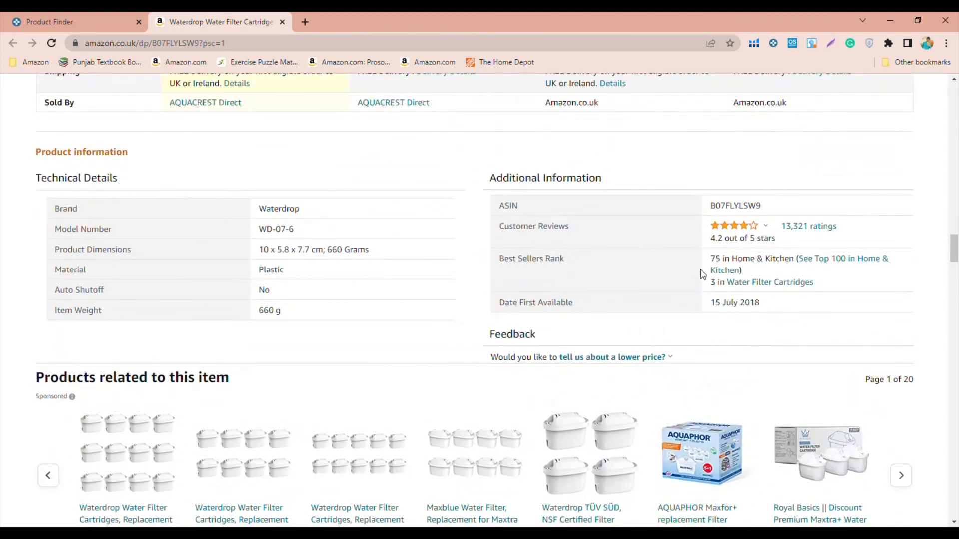
left_click_drag(706, 264, 734, 263)
left_click(734, 263)
scroll(735, 263, "up", 2)
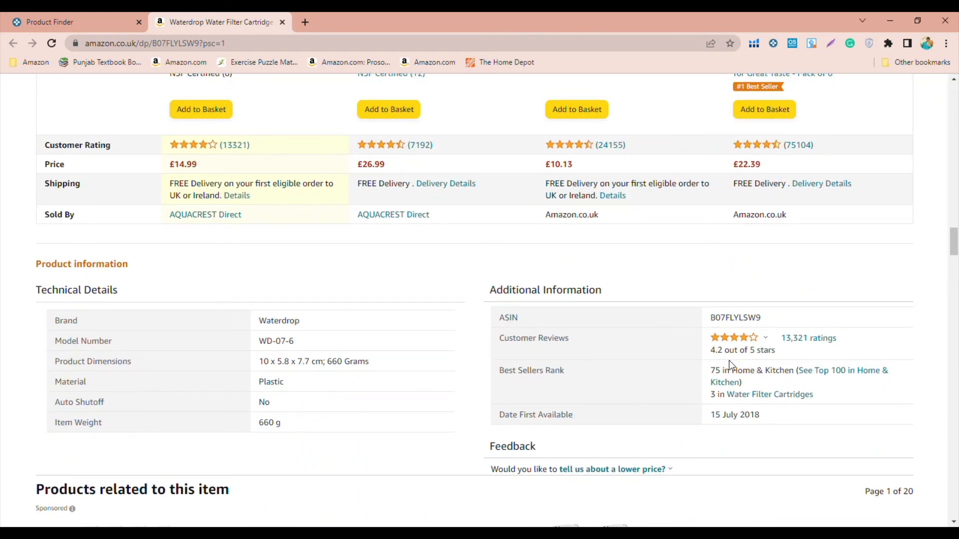
mouse_move(757, 346)
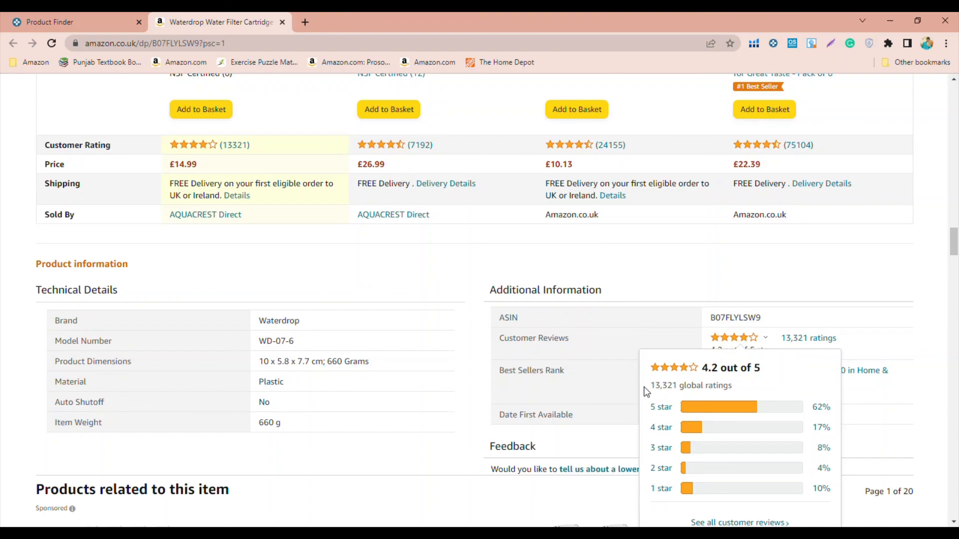
scroll(532, 328, "up", 15)
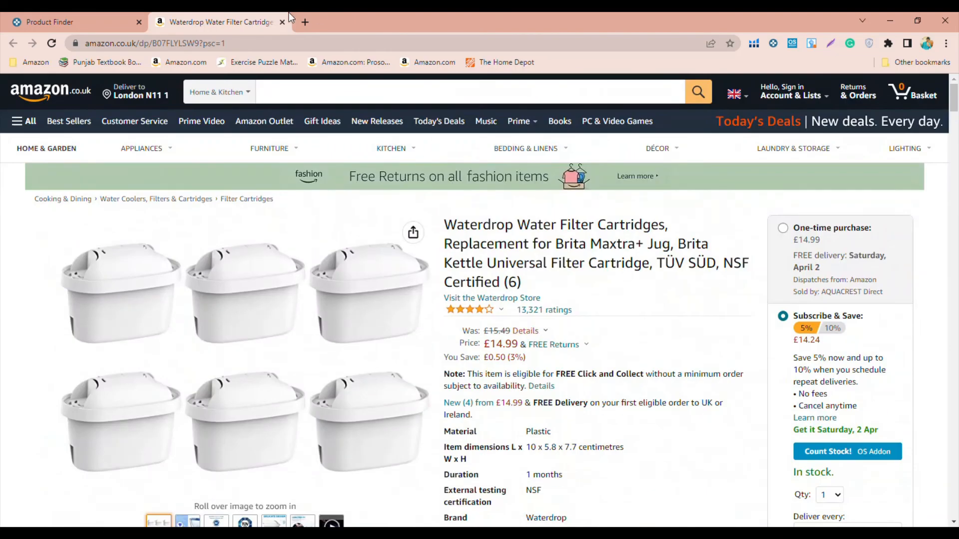
- Switch back to Keepa's Product Finder results and look through the first products in the table
left_click(70, 22)
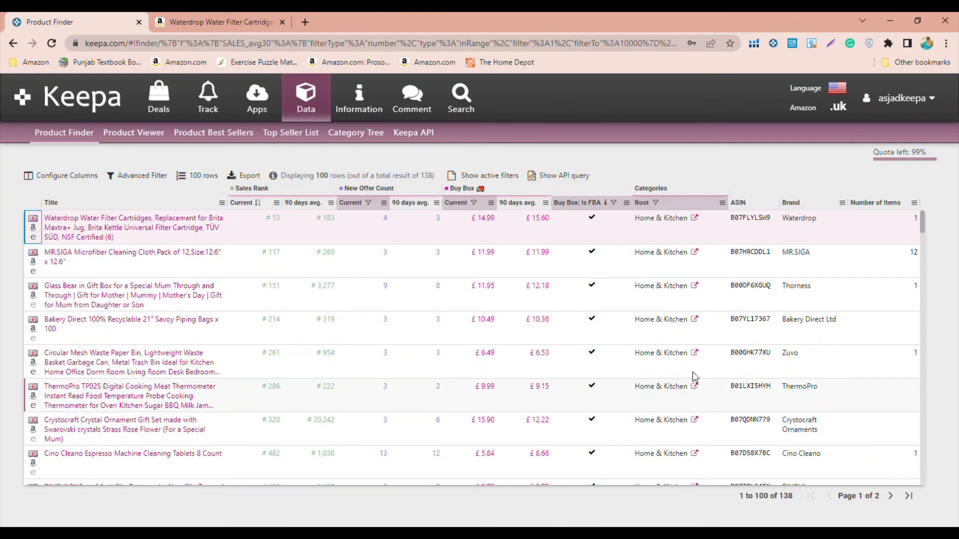
scroll(625, 392, "down", 3)
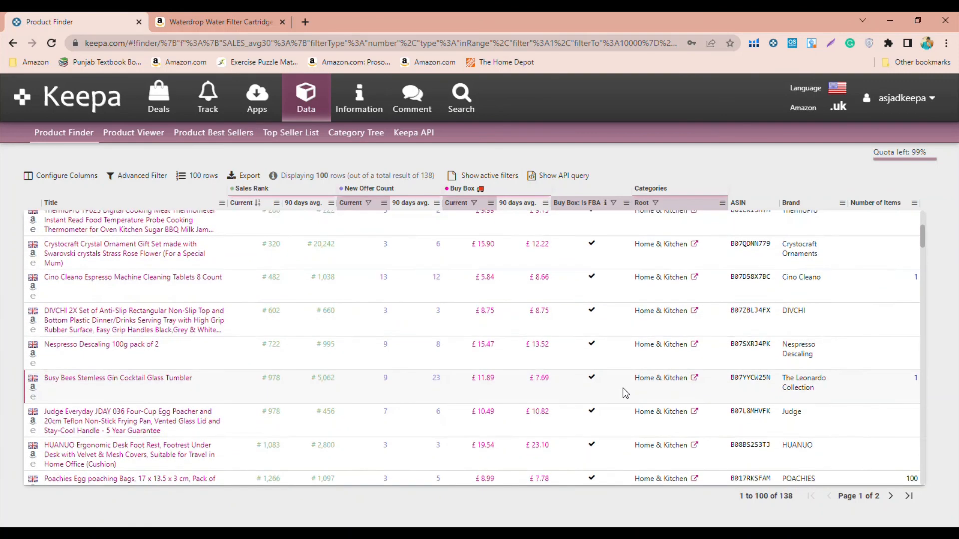
scroll(623, 388, "up", 3)
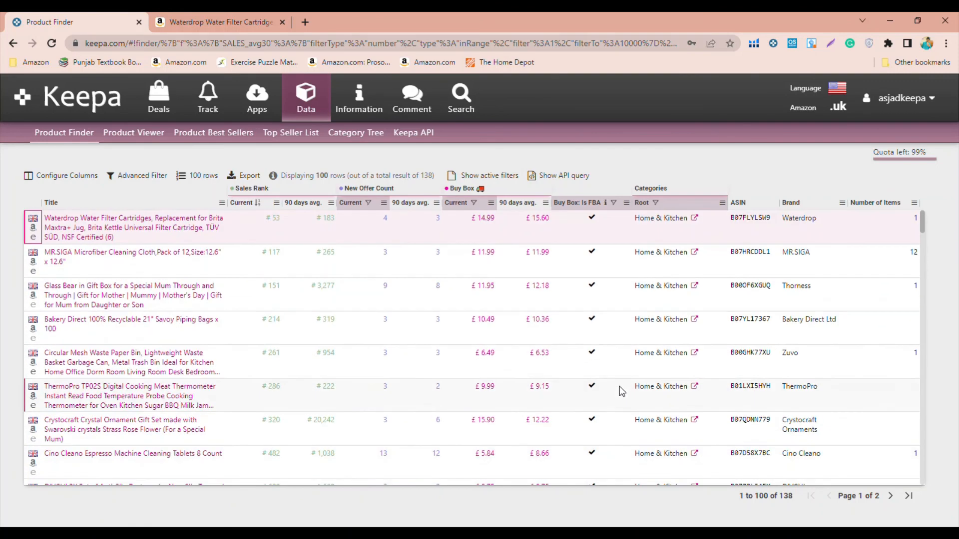
- Reopen the advanced filter, review its criteria and matching product count, and run the product search again
left_click(137, 175)
scroll(188, 244, "down", 2)
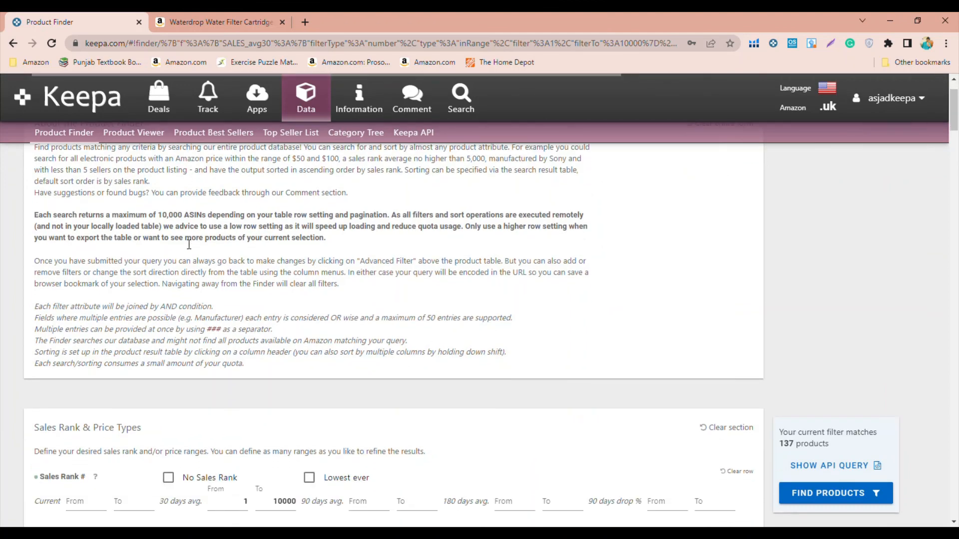
scroll(189, 245, "down", 7)
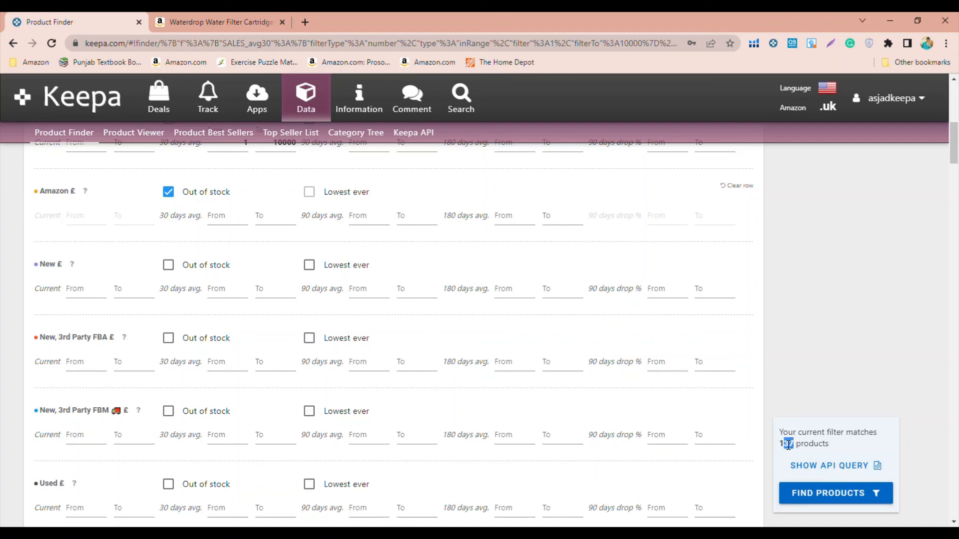
left_click_drag(787, 444, 824, 496)
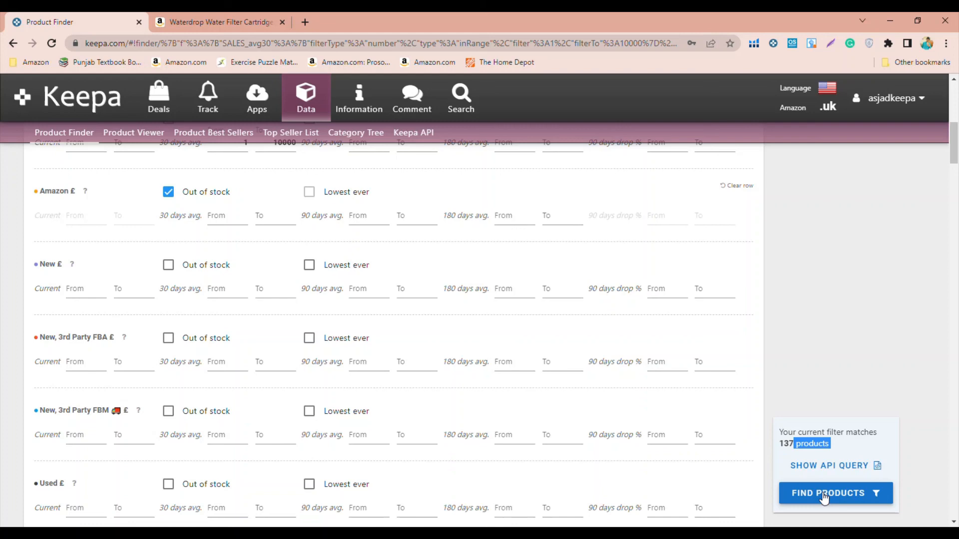
left_click(815, 495)
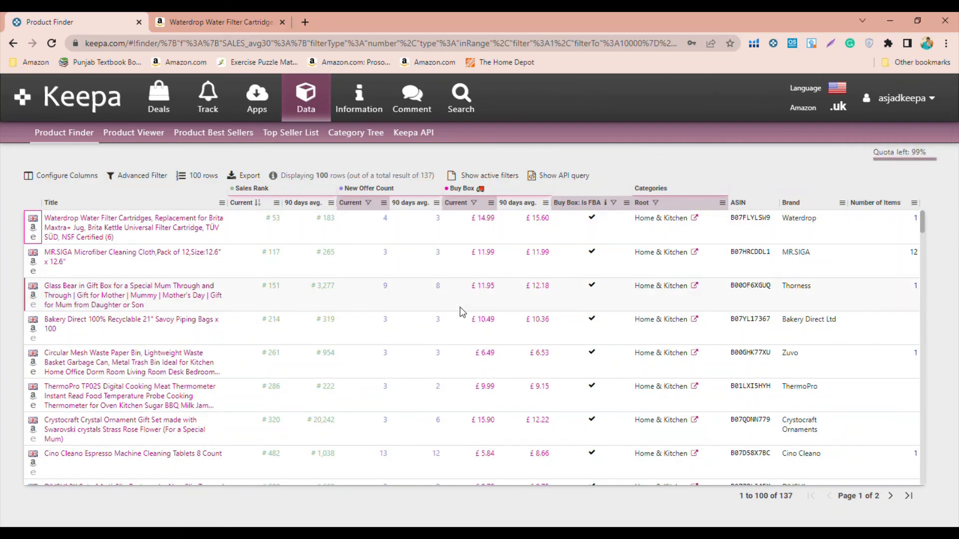
- Look through the refreshed results table, comparing the products' sales ranks, offer counts and Buy Box prices
scroll(375, 282, "down", 3)
scroll(373, 280, "down", 2)
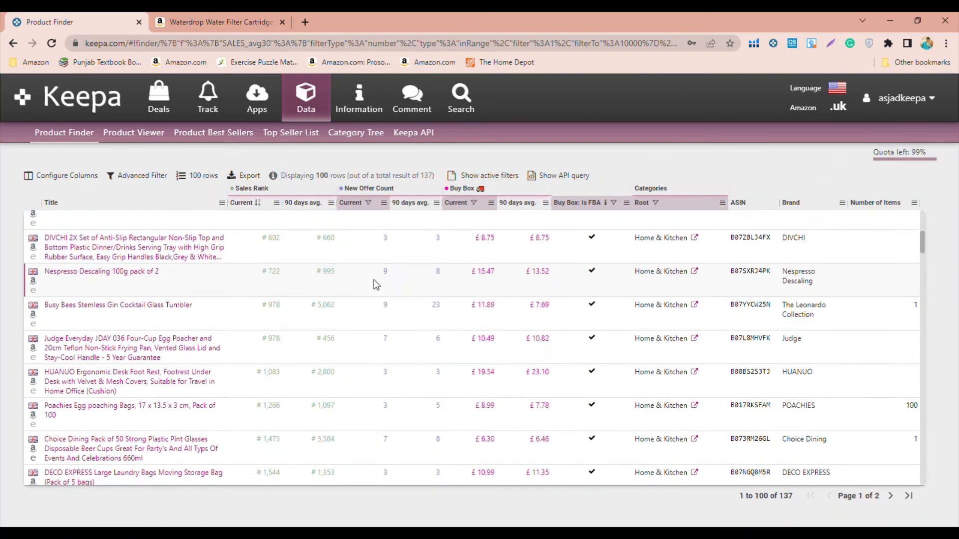
scroll(376, 280, "up", 5)
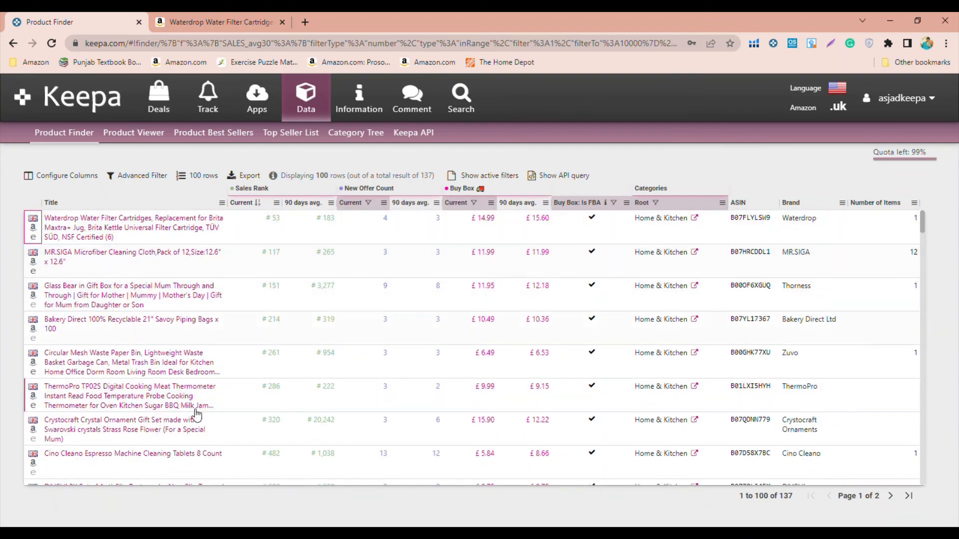
scroll(209, 411, "down", 20)
scroll(215, 417, "down", 5)
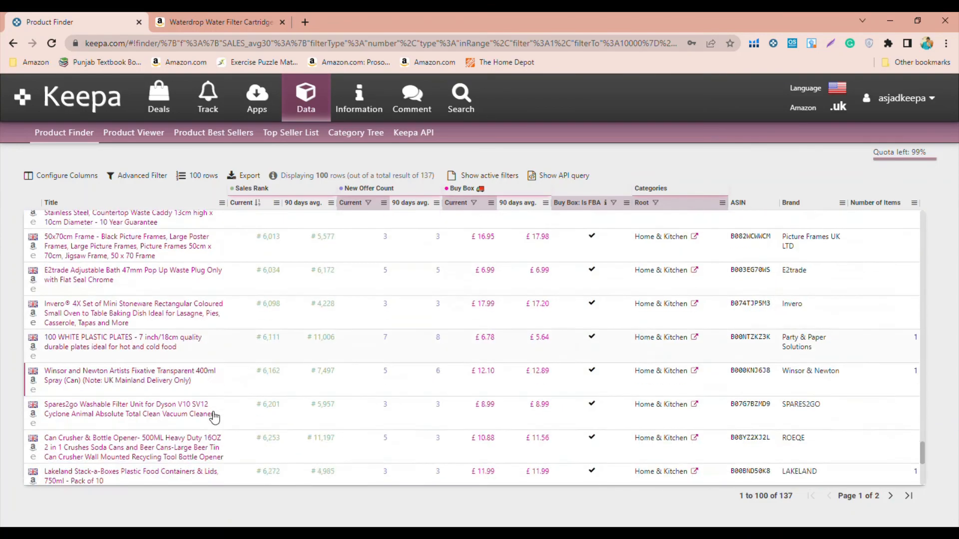
scroll(214, 417, "up", 8)
scroll(215, 417, "up", 10)
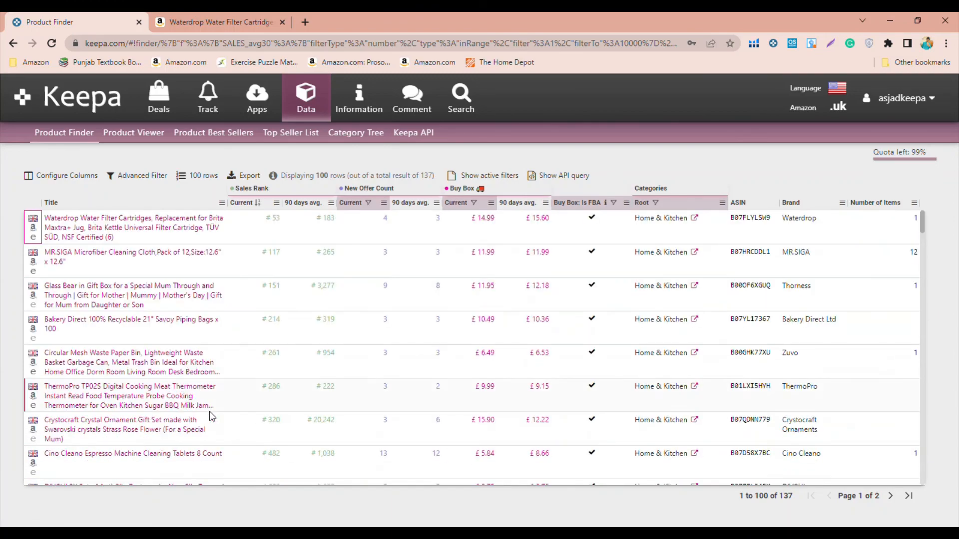
- Check the Keepa price history chart on the Waterdrop Amazon listing and close that listing
left_click(202, 20)
scroll(605, 409, "down", 5)
scroll(605, 409, "down", 10)
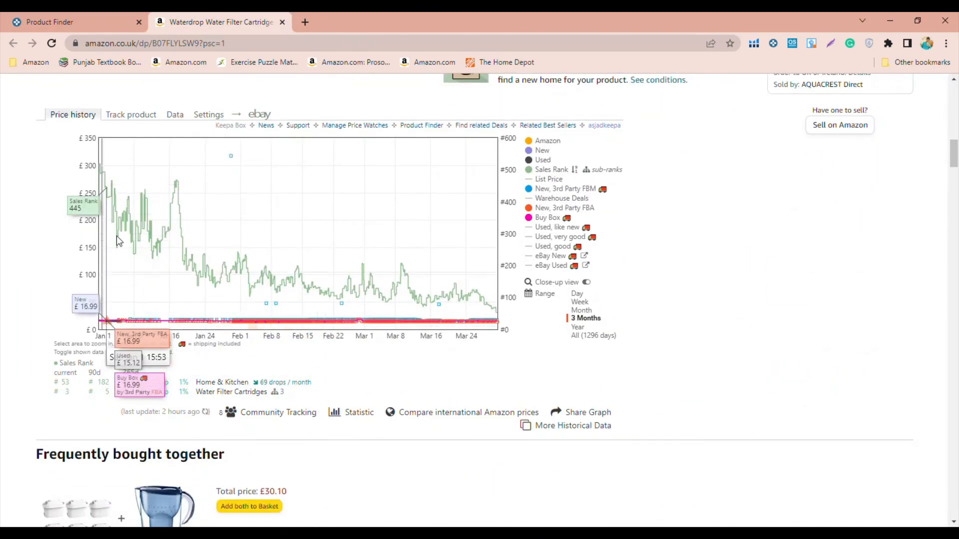
key("ctrl+w")
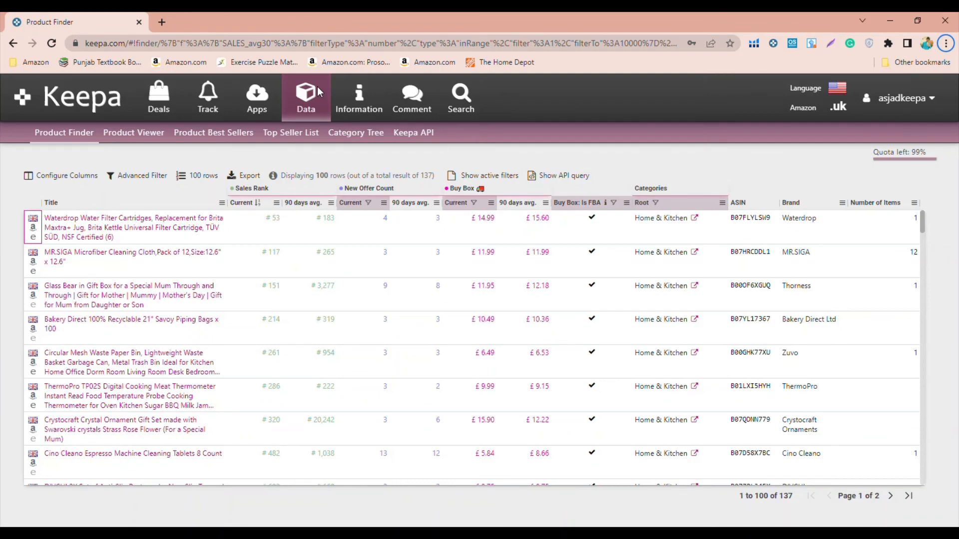